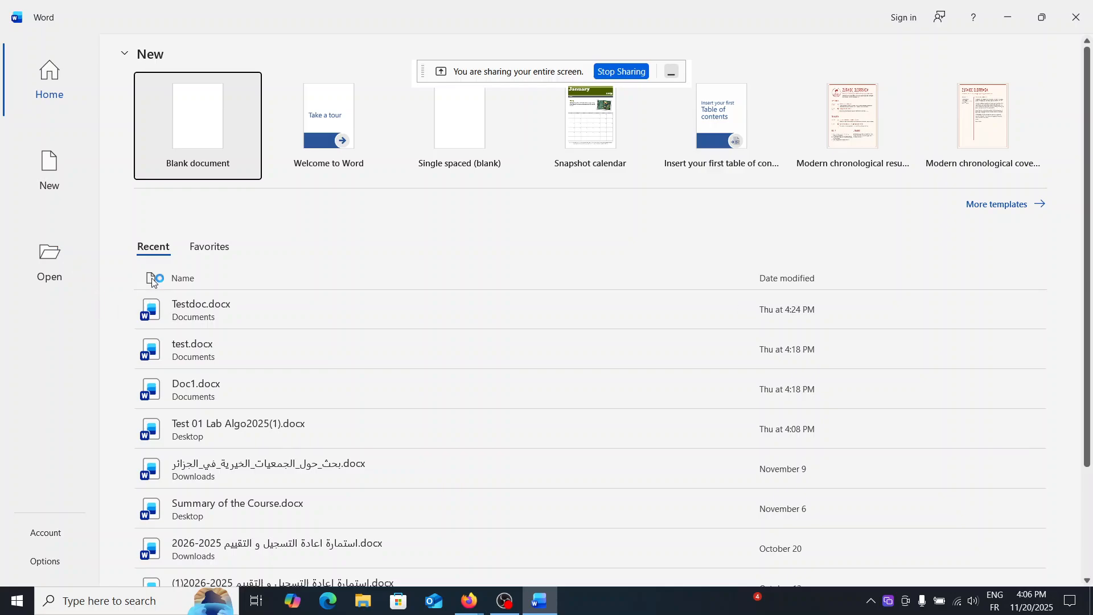
# Create a new blank document.
pyautogui.click(195, 157)
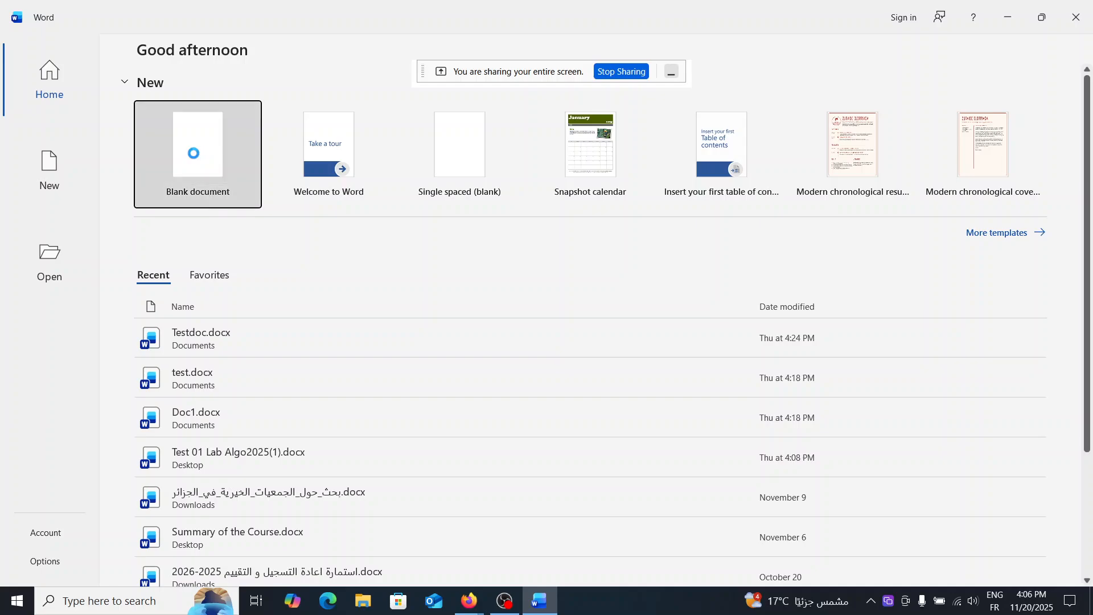
pyautogui.click(675, 74)
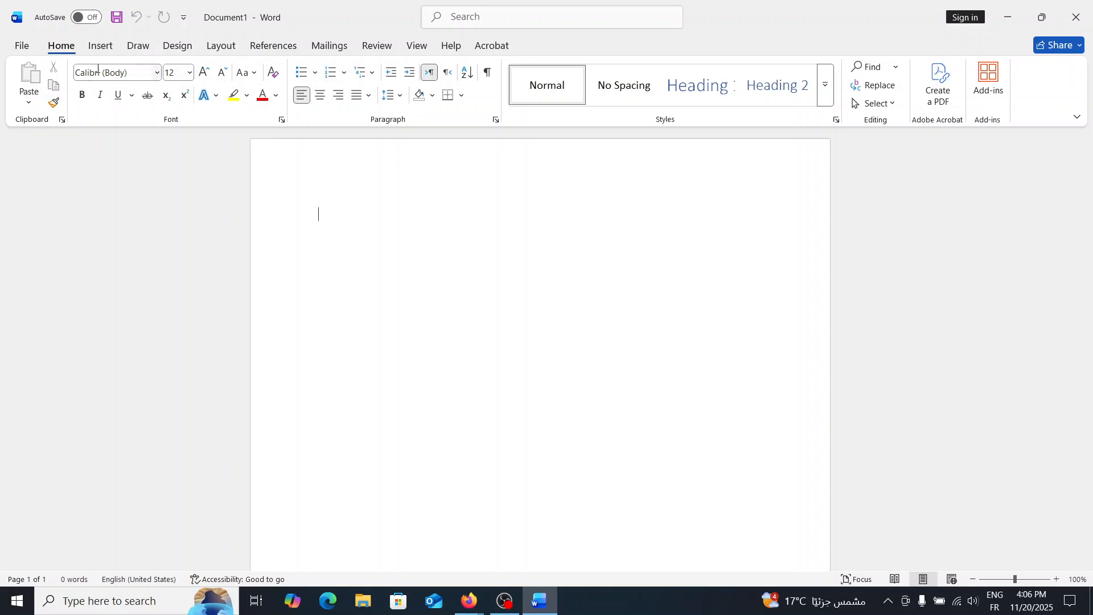
pyautogui.click(160, 75)
pyautogui.click(159, 75)
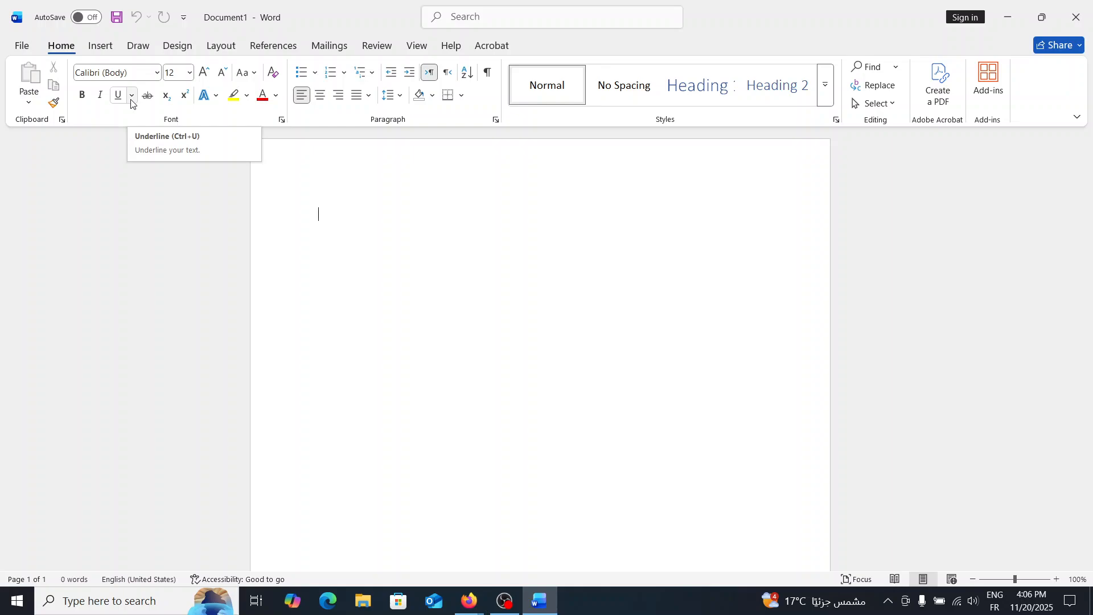
pyautogui.click(83, 97)
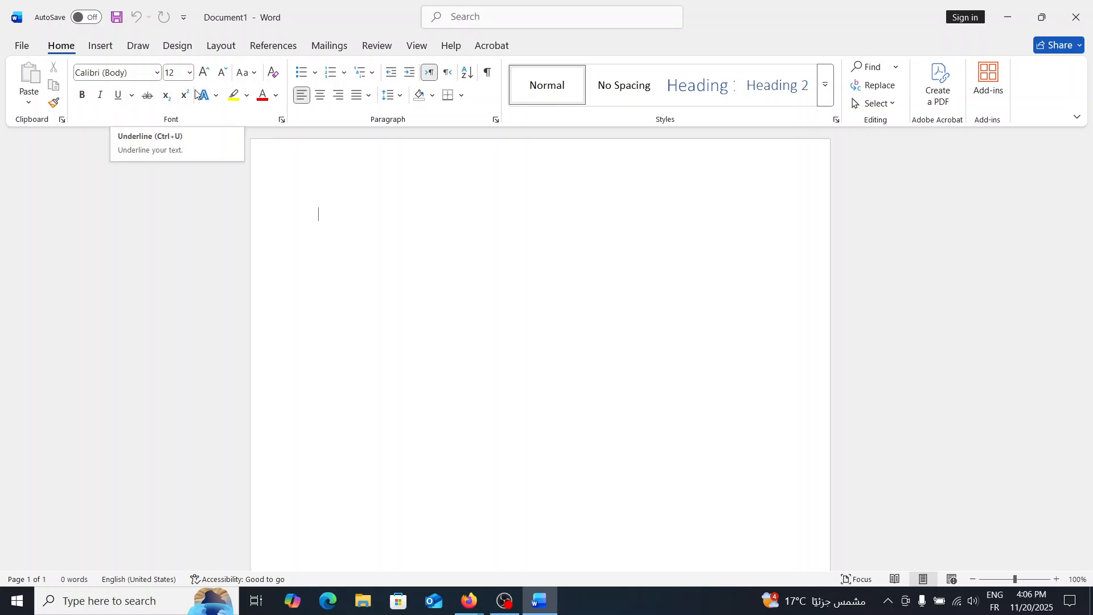
pyautogui.click(103, 47)
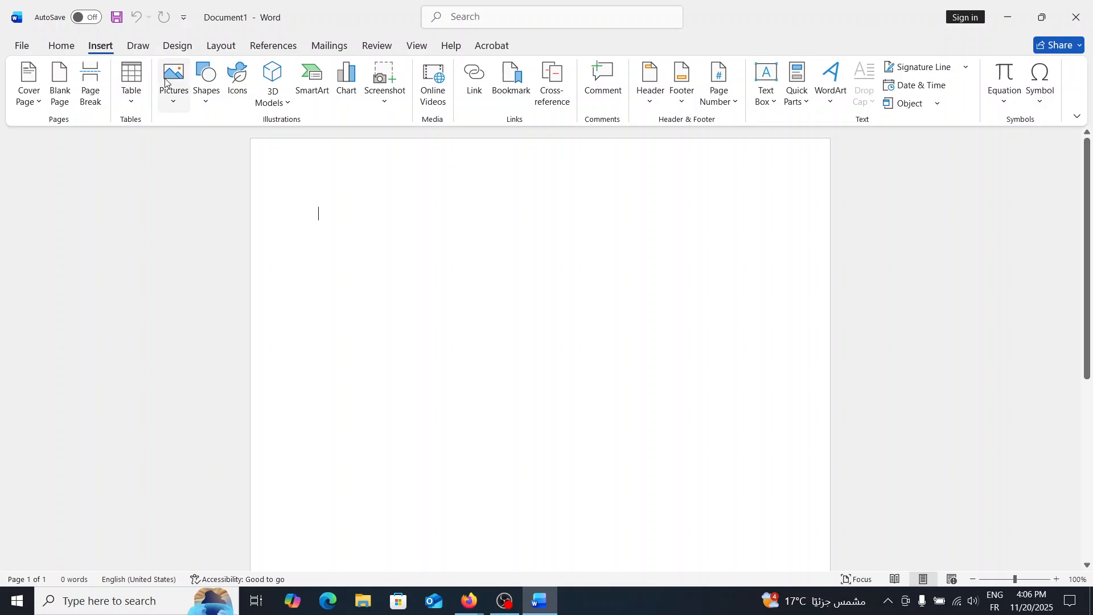
pyautogui.click(176, 102)
pyautogui.click(175, 103)
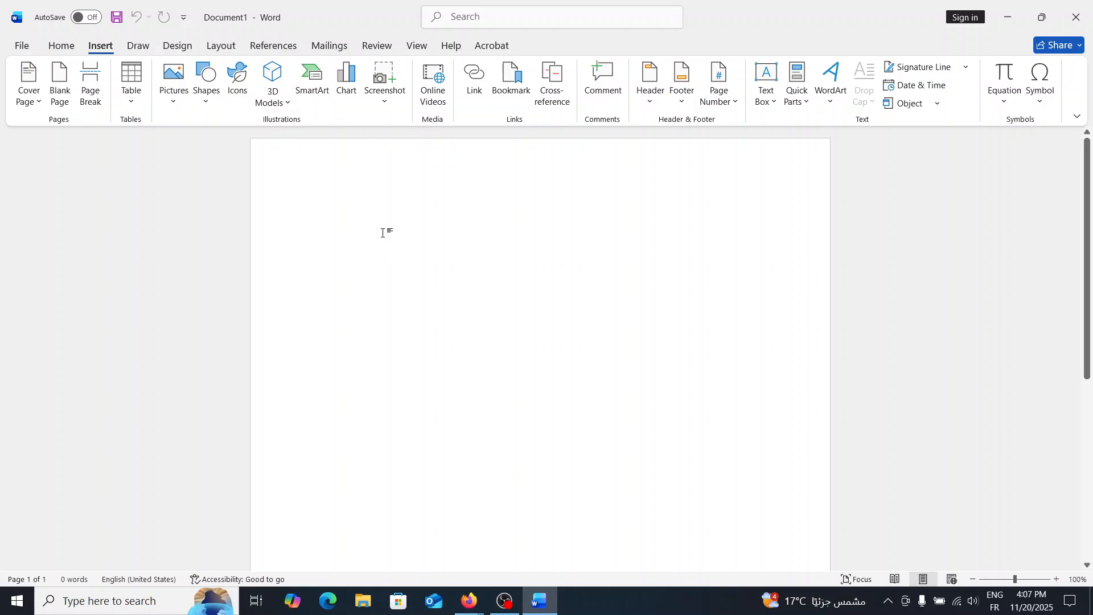
pyautogui.click(274, 47)
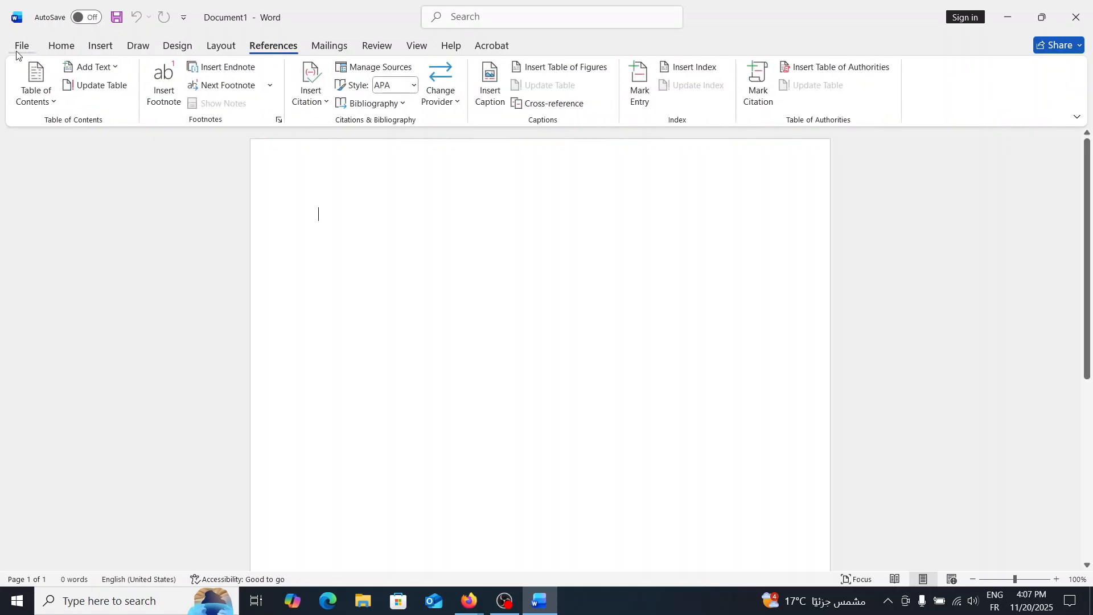
pyautogui.click(34, 91)
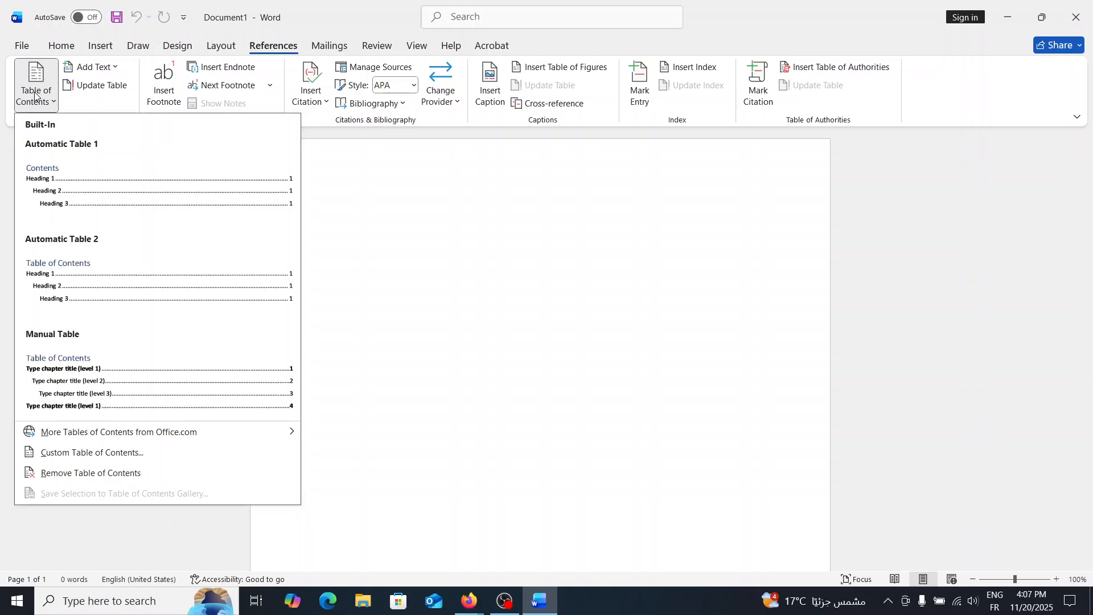
pyautogui.click(34, 94)
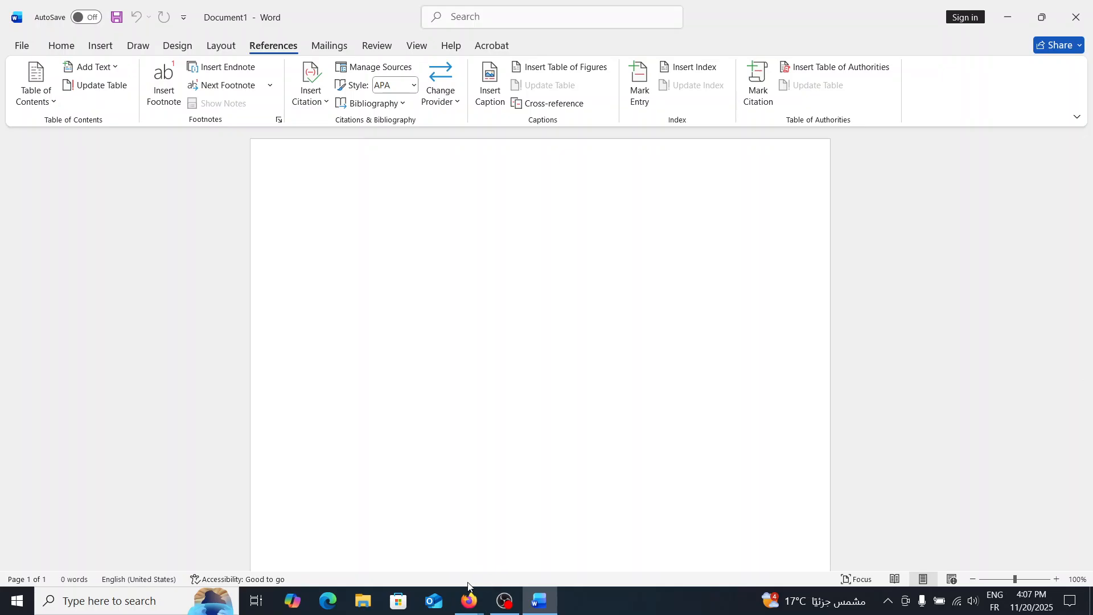
pyautogui.moveTo(468, 595)
pyautogui.click(351, 531)
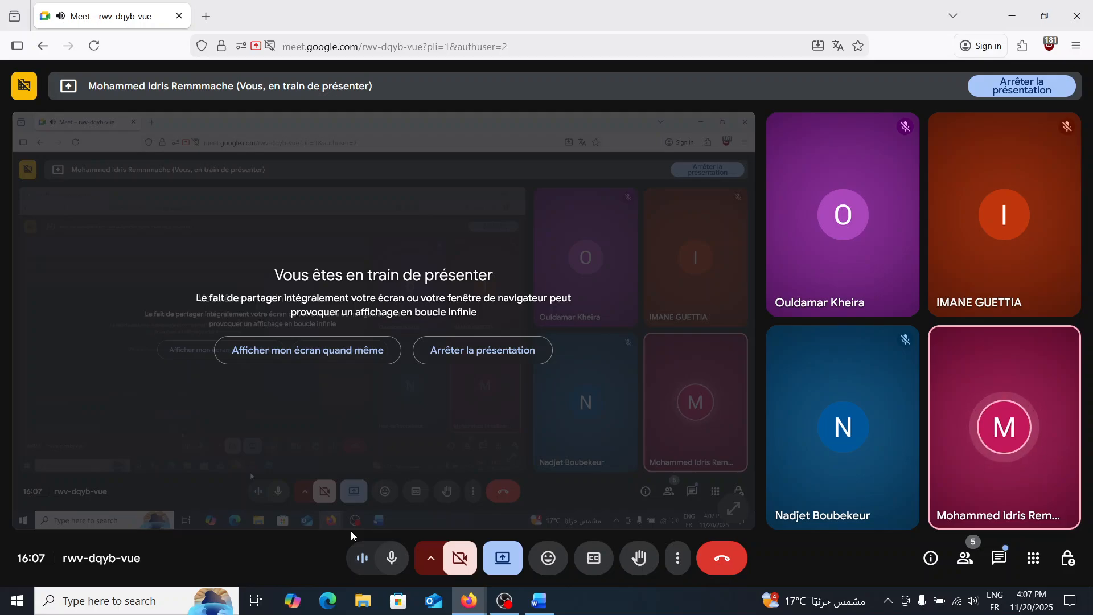
pyautogui.click(1001, 561)
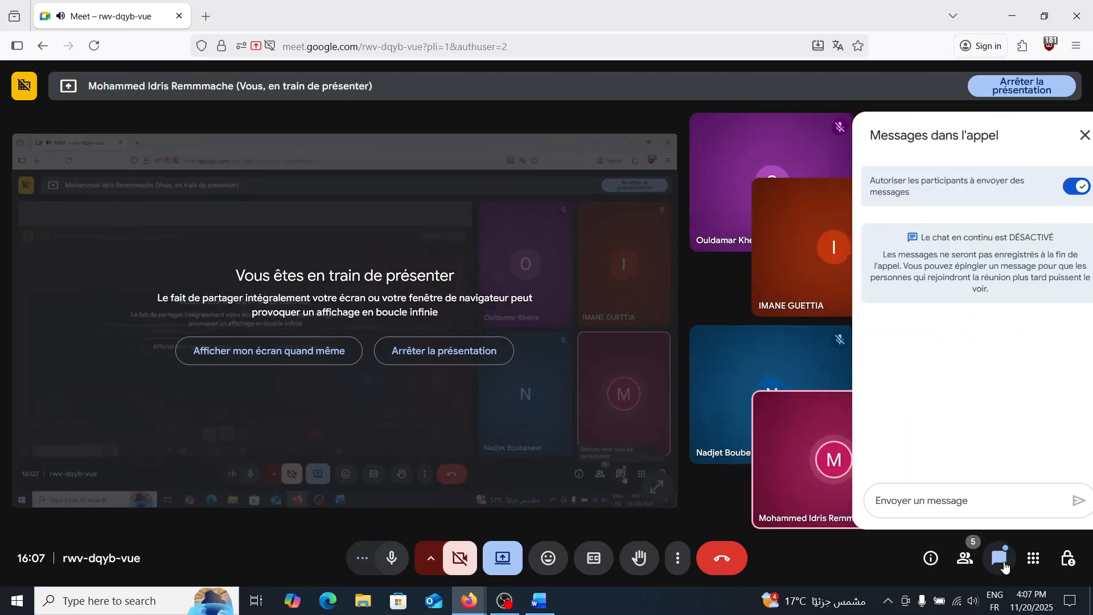
pyautogui.click(1001, 560)
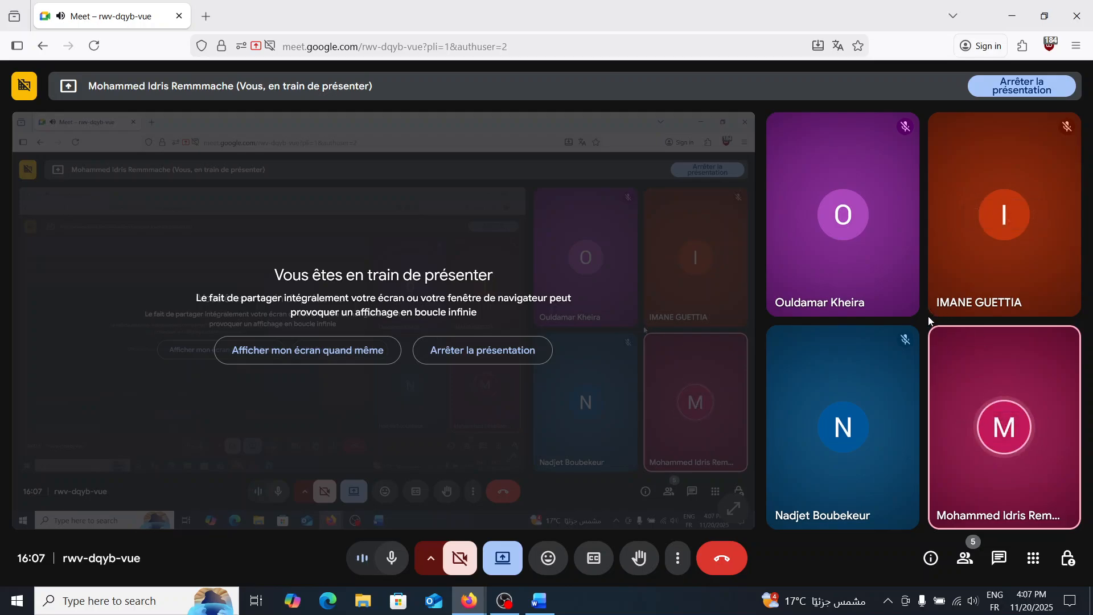
pyautogui.click(549, 606)
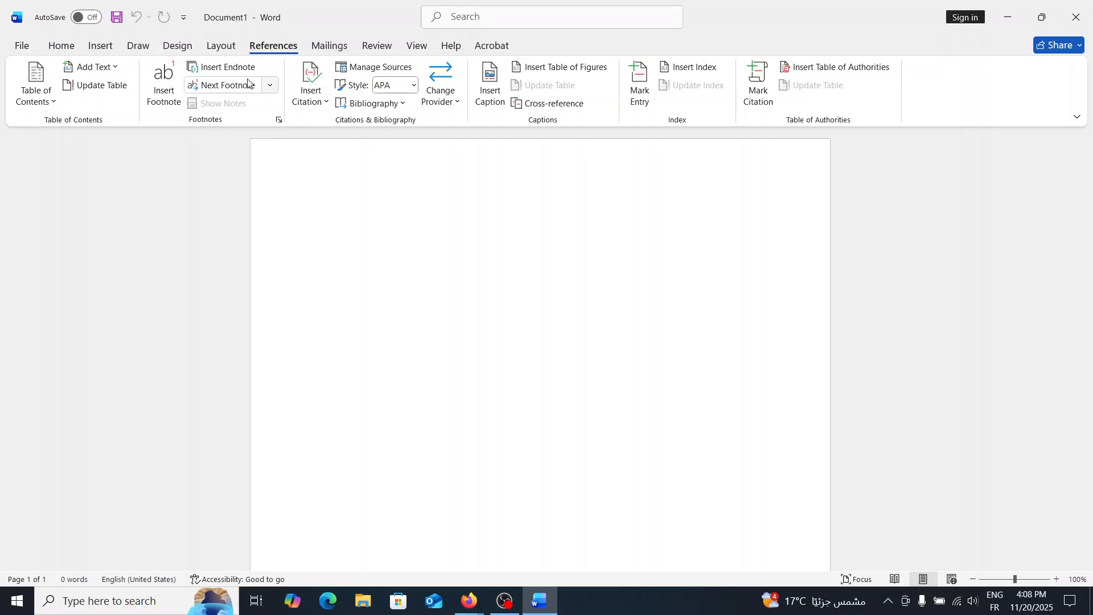
# Type a centered, bold, 26 pt Times New Roman first line reading 'Title' and start a new paragraph.
pyautogui.click(61, 45)
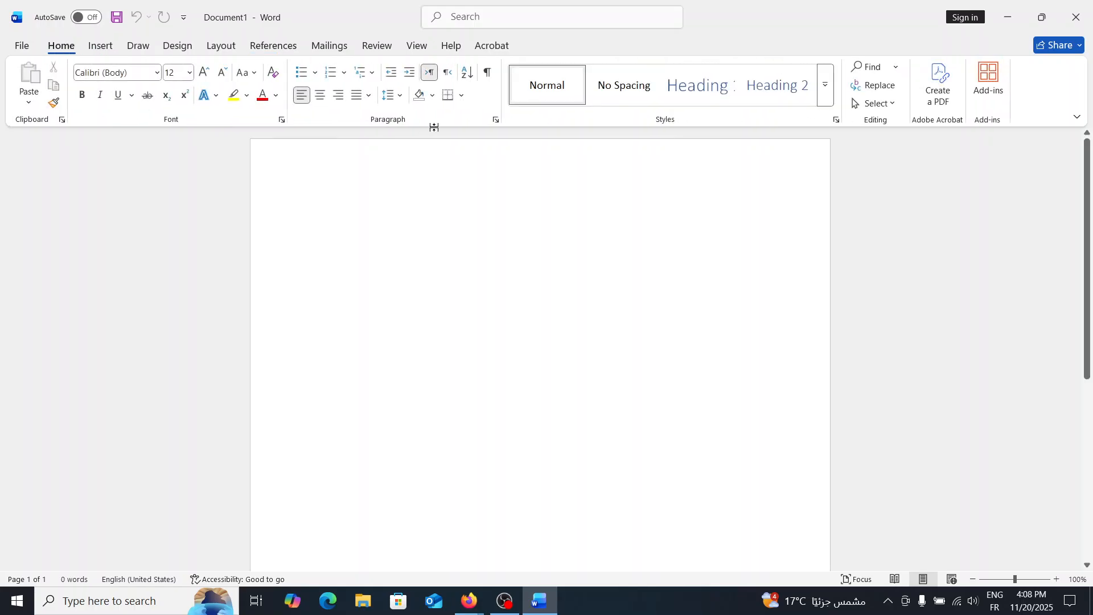
pyautogui.click(320, 95)
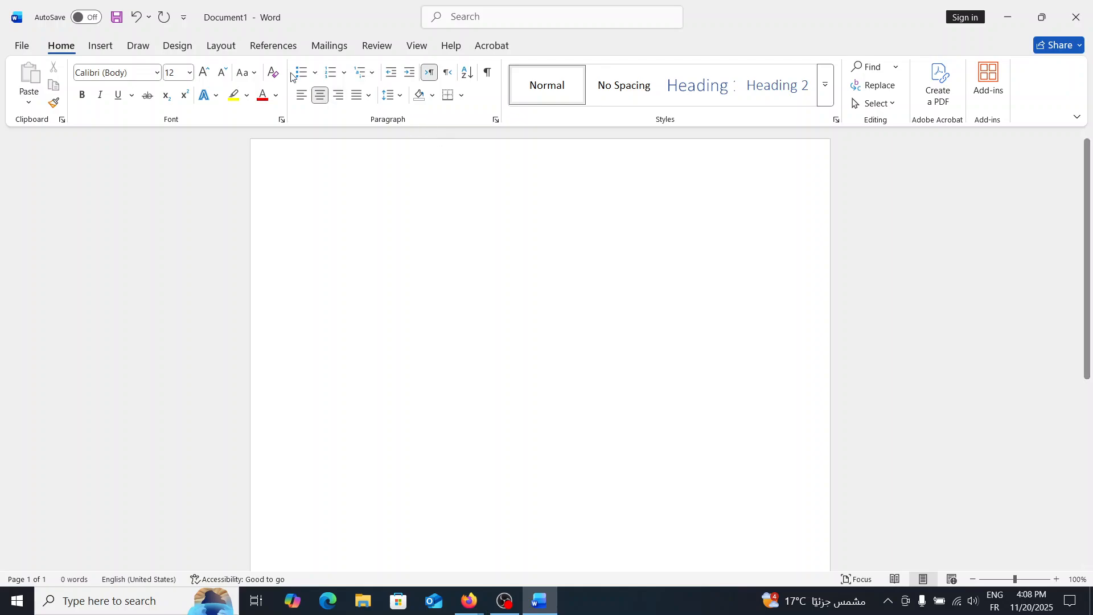
pyautogui.click(189, 72)
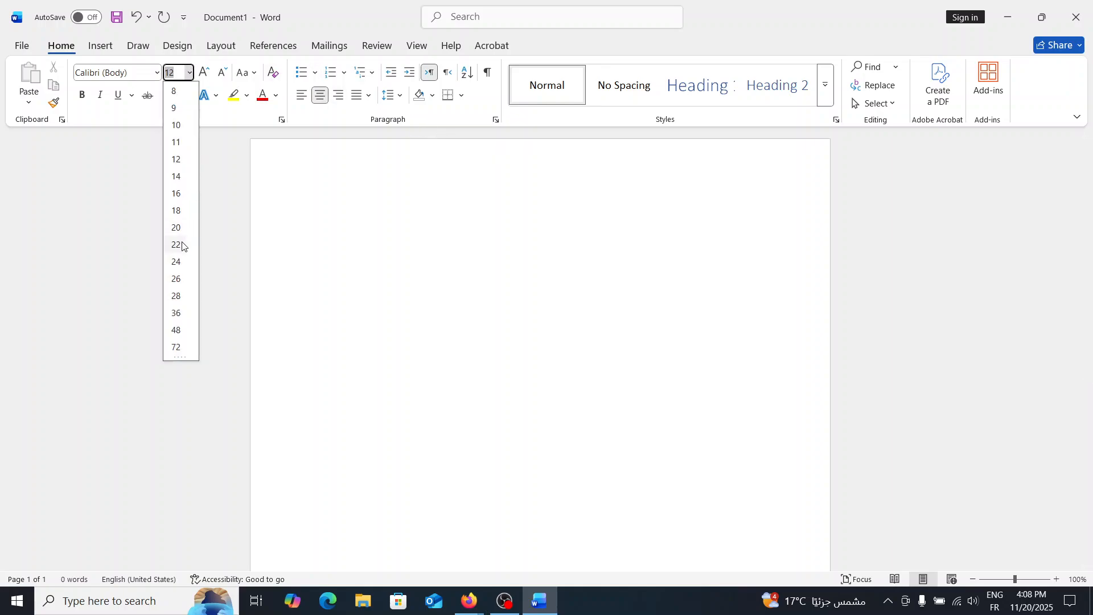
pyautogui.click(177, 280)
pyautogui.click(82, 96)
pyautogui.click(157, 72)
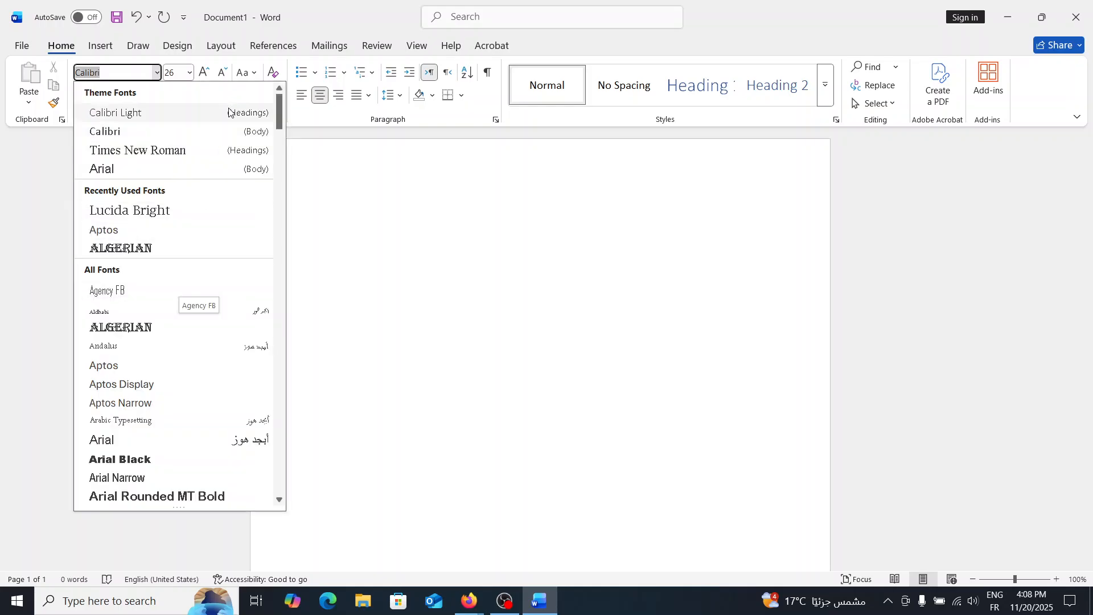
pyautogui.click(206, 152)
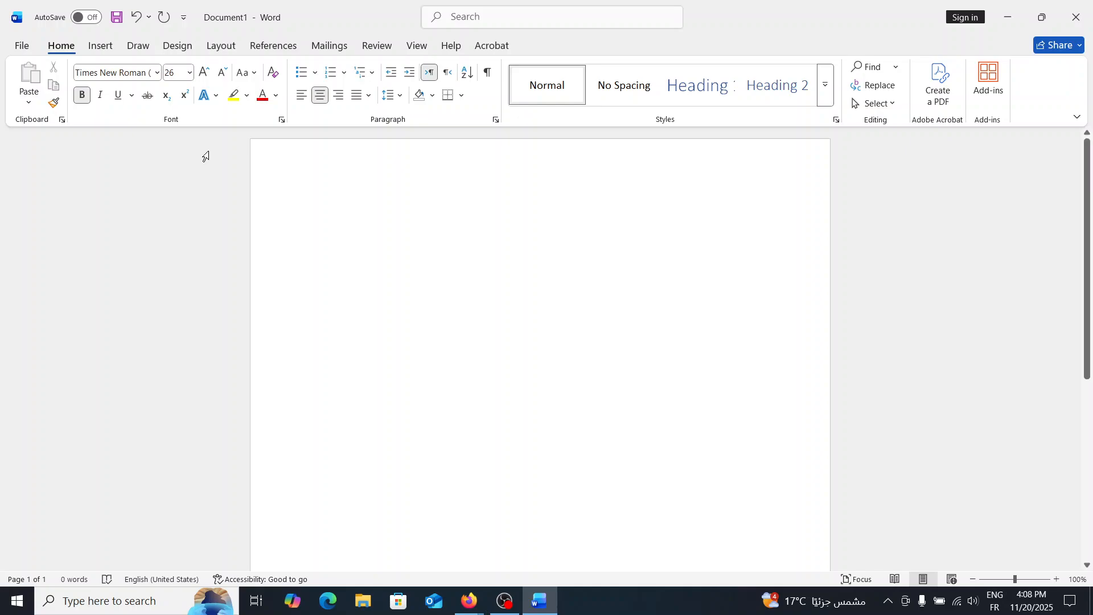
pyautogui.write('Title')
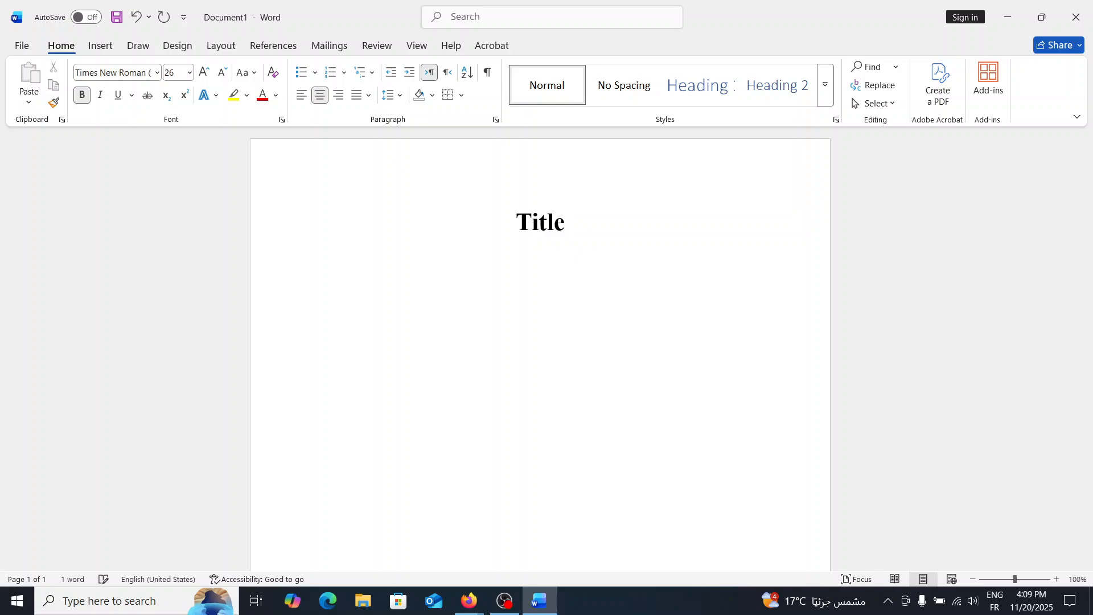
pyautogui.press('Return')
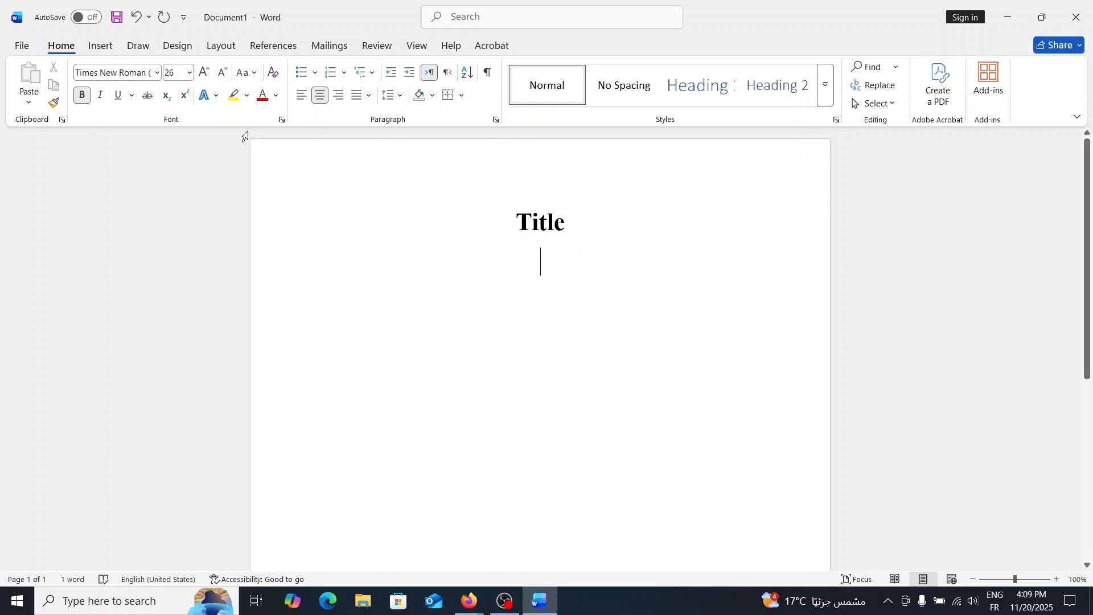
# Left-align the next paragraph, set it to 14 pt and type 'Hello there' followed by a new line.
pyautogui.click(303, 97)
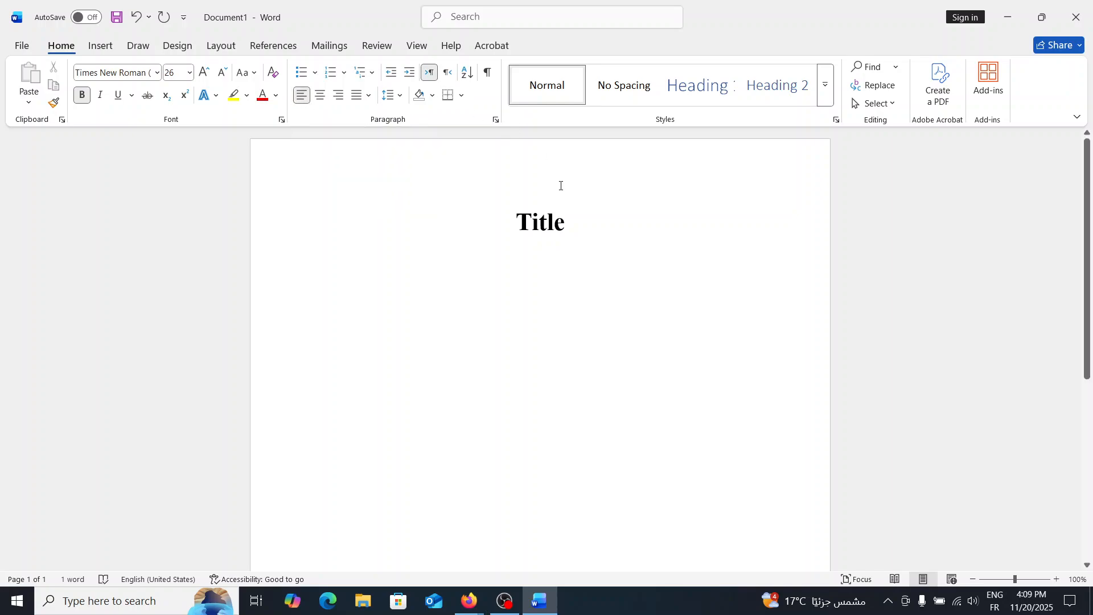
pyautogui.press('Return')
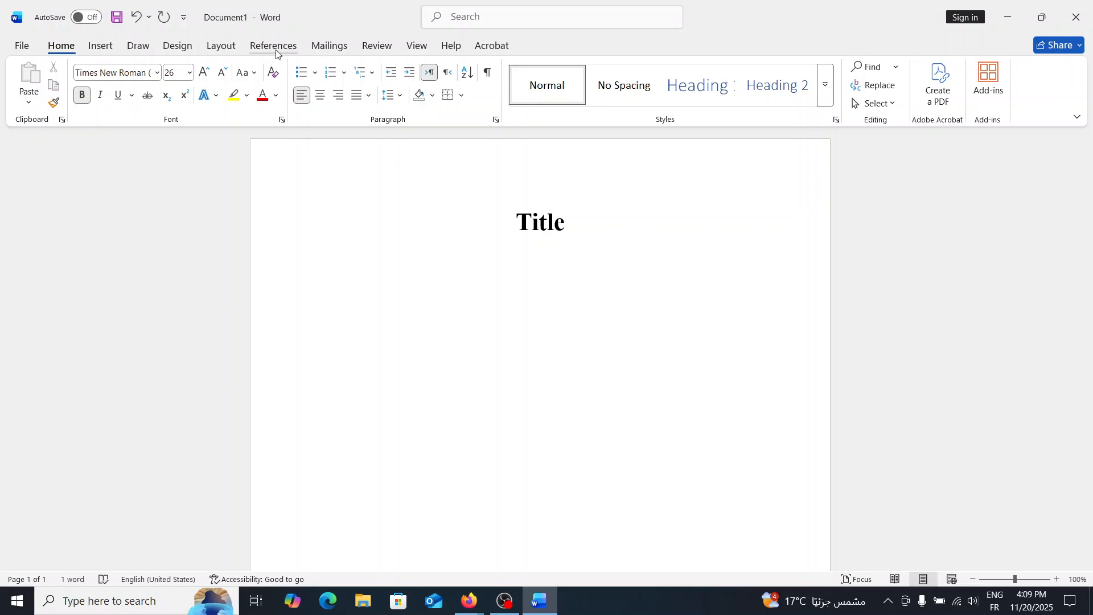
pyautogui.click(190, 72)
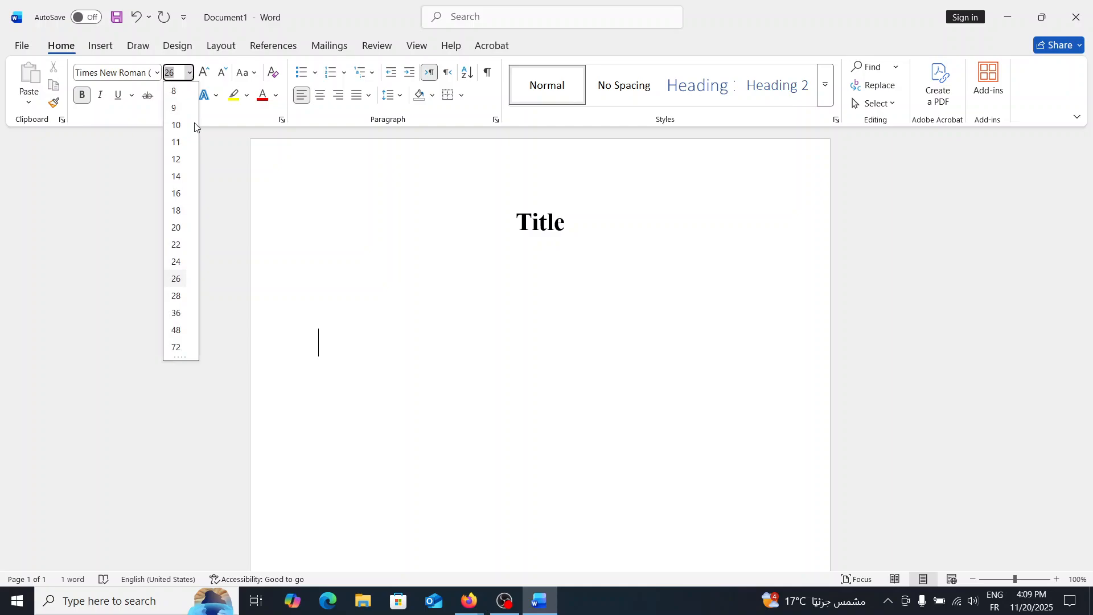
pyautogui.click(178, 177)
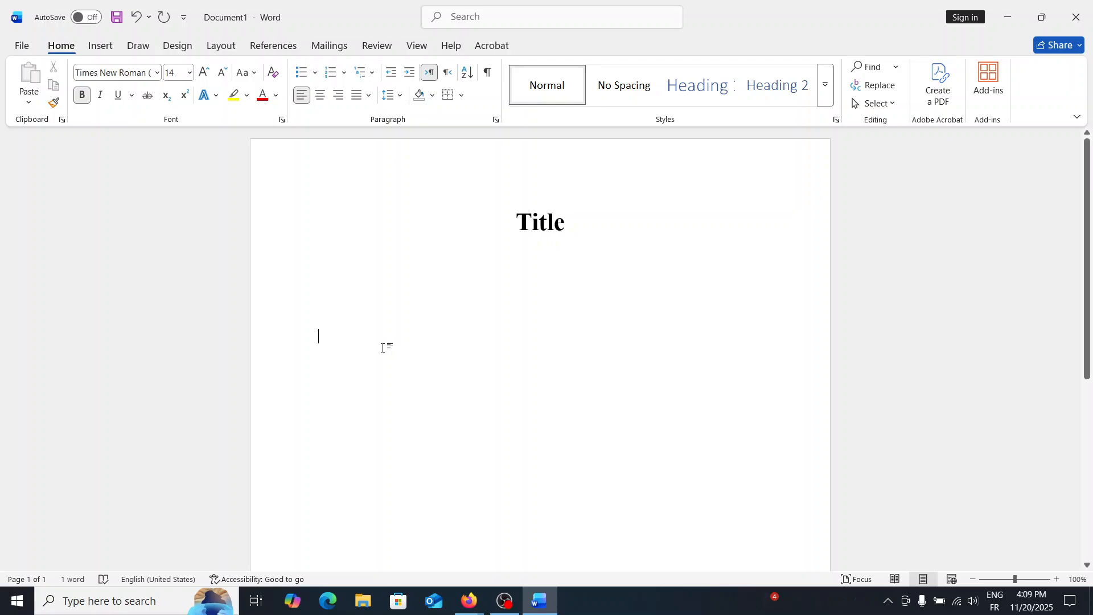
pyautogui.write('Hello')
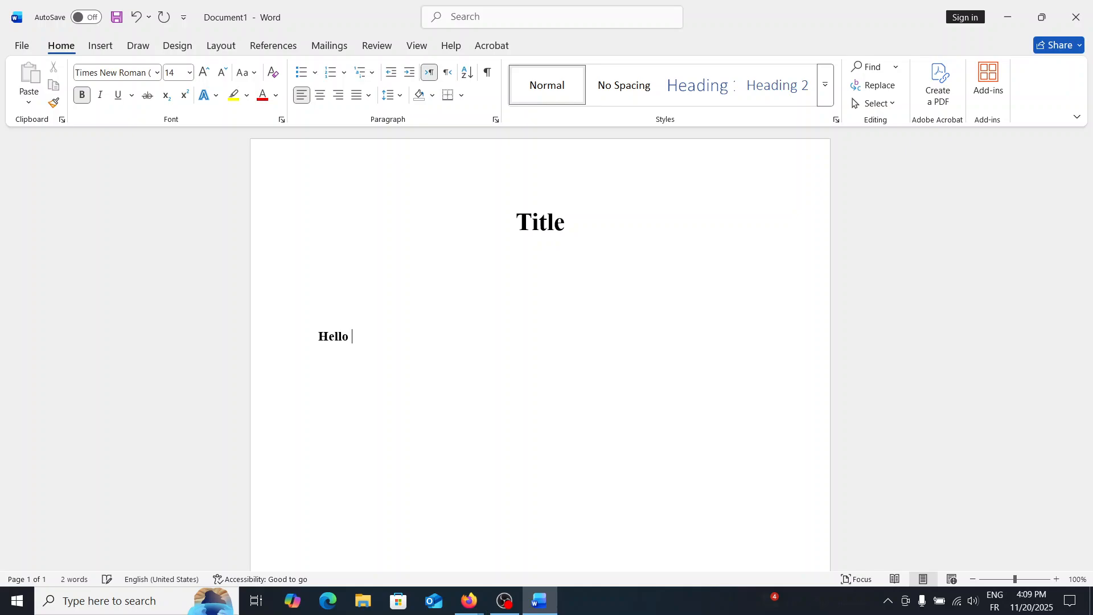
pyautogui.write(' threr')
pyautogui.press('BackSpace')
pyautogui.press('BackSpace')
pyautogui.press('BackSpace')
pyautogui.write('ere')
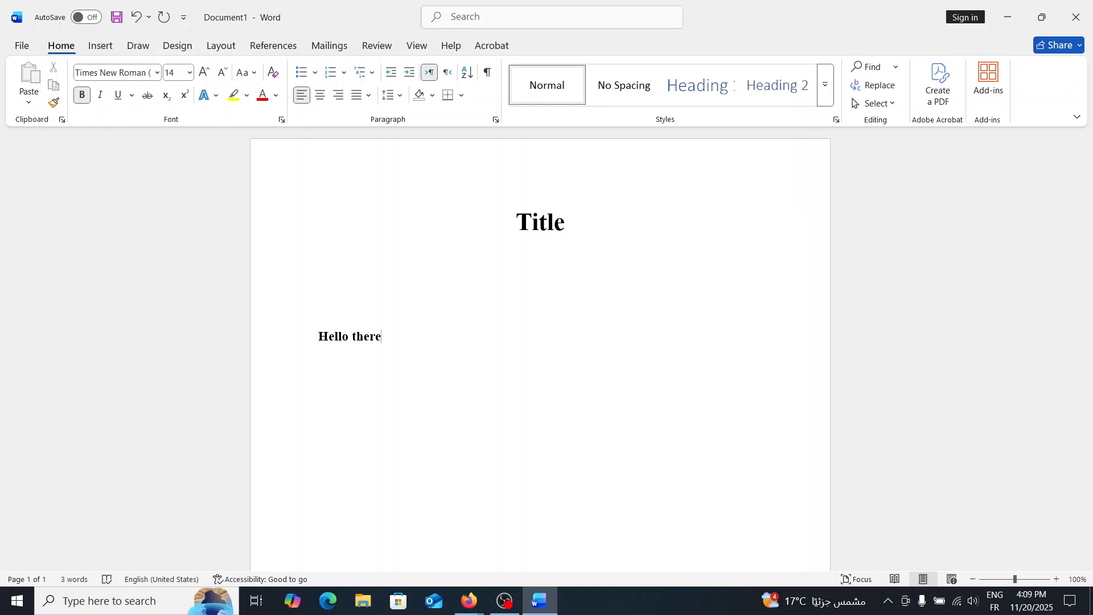
pyautogui.press('Return')
# Apply the Heading 1 style to the new line and type 'Chapter 1:' as the heading.
pyautogui.scroll(-3, 540, 342)
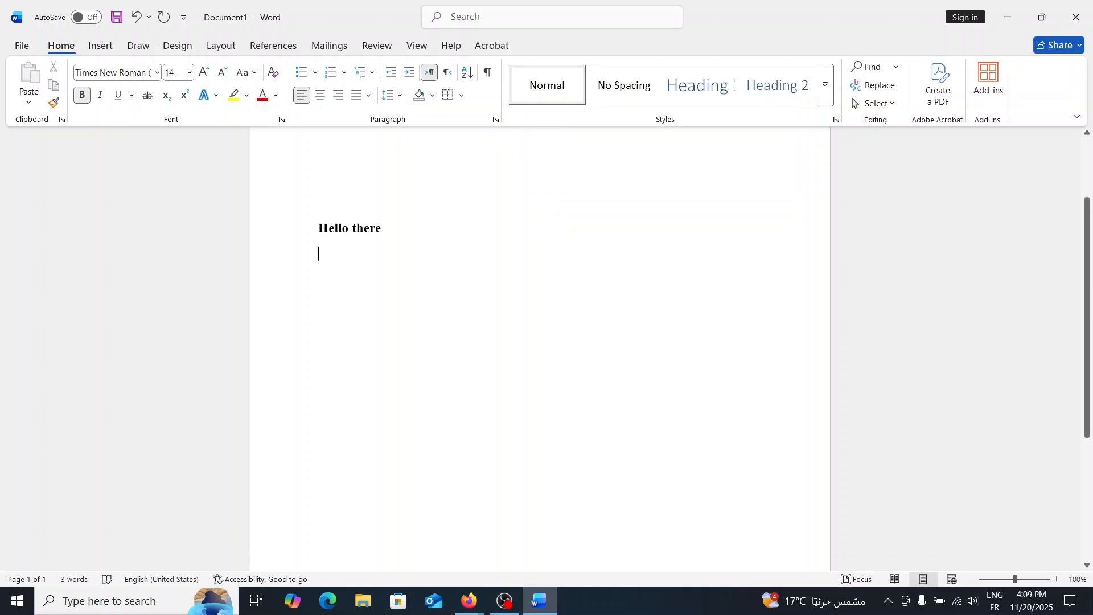
pyautogui.scroll(3, 138, 180)
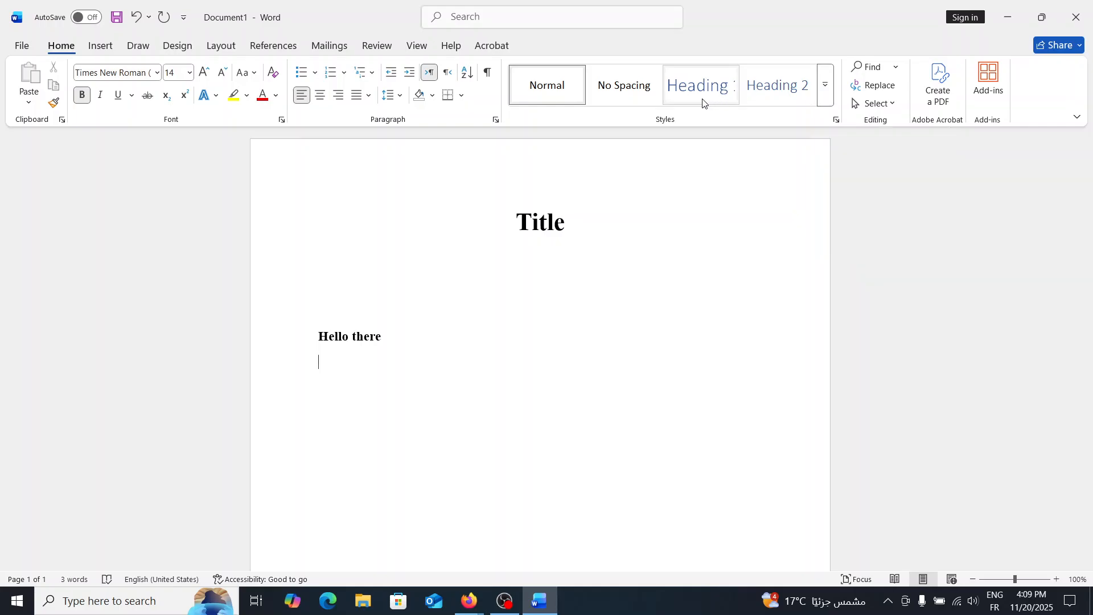
pyautogui.click(825, 101)
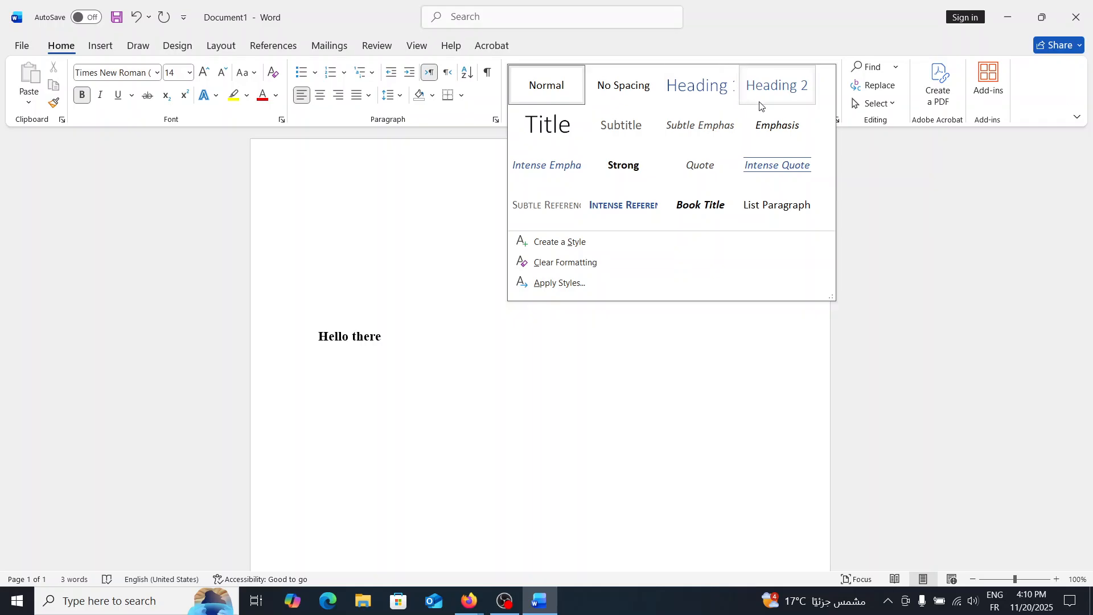
pyautogui.click(903, 215)
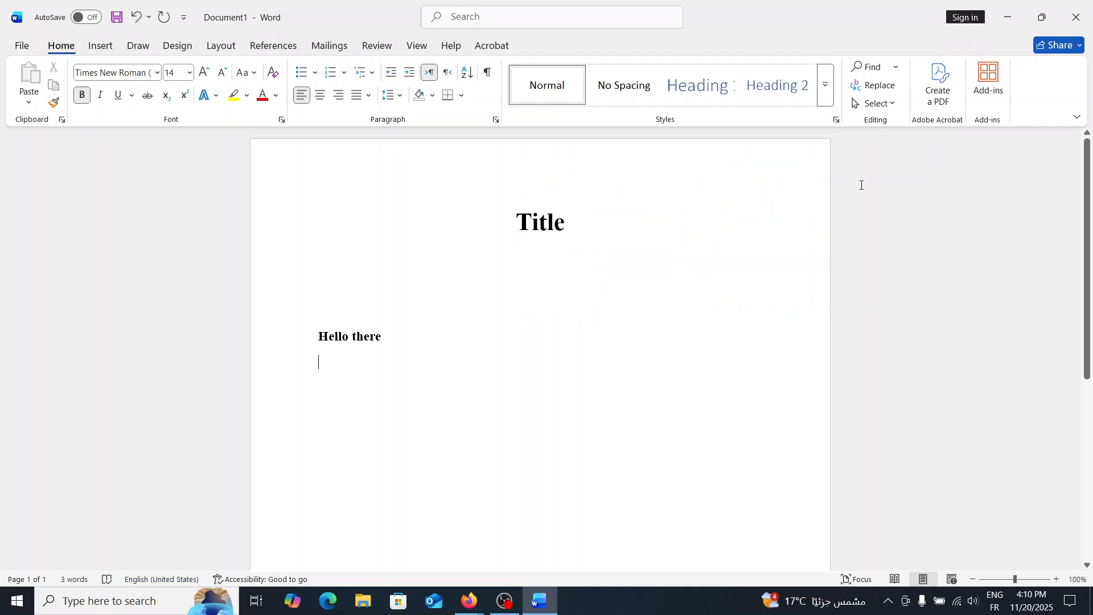
pyautogui.click(698, 106)
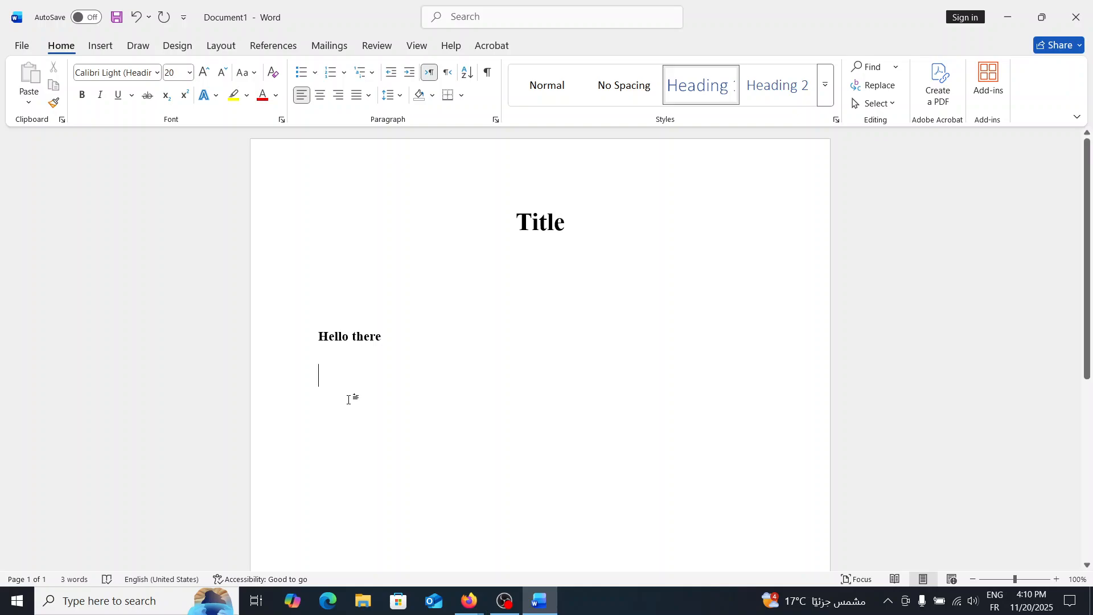
pyautogui.write('Chapter')
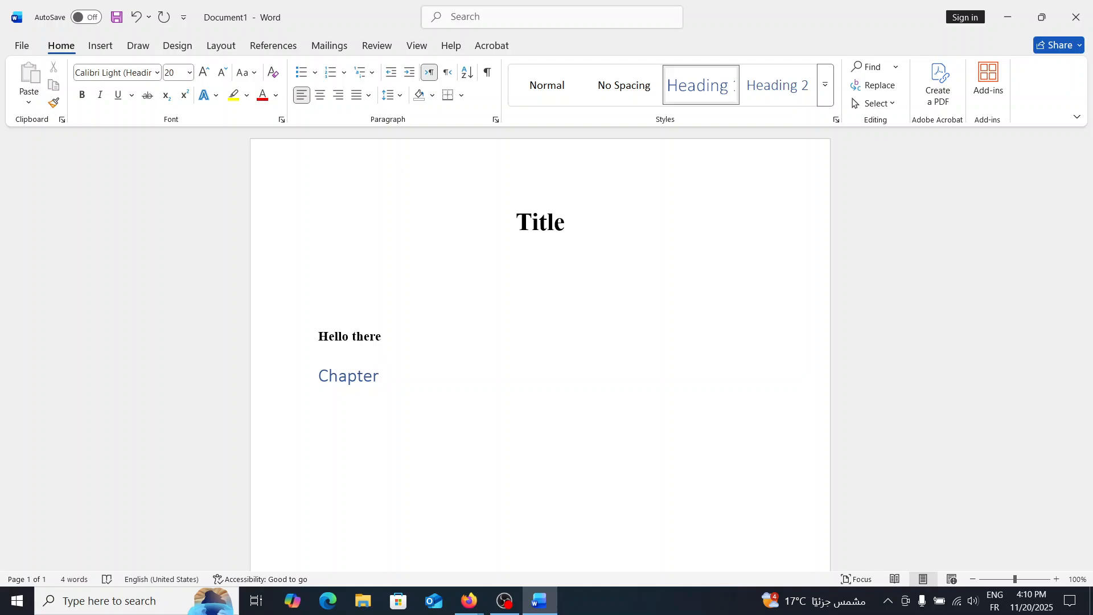
pyautogui.write(' 1:')
pyautogui.press('Return')
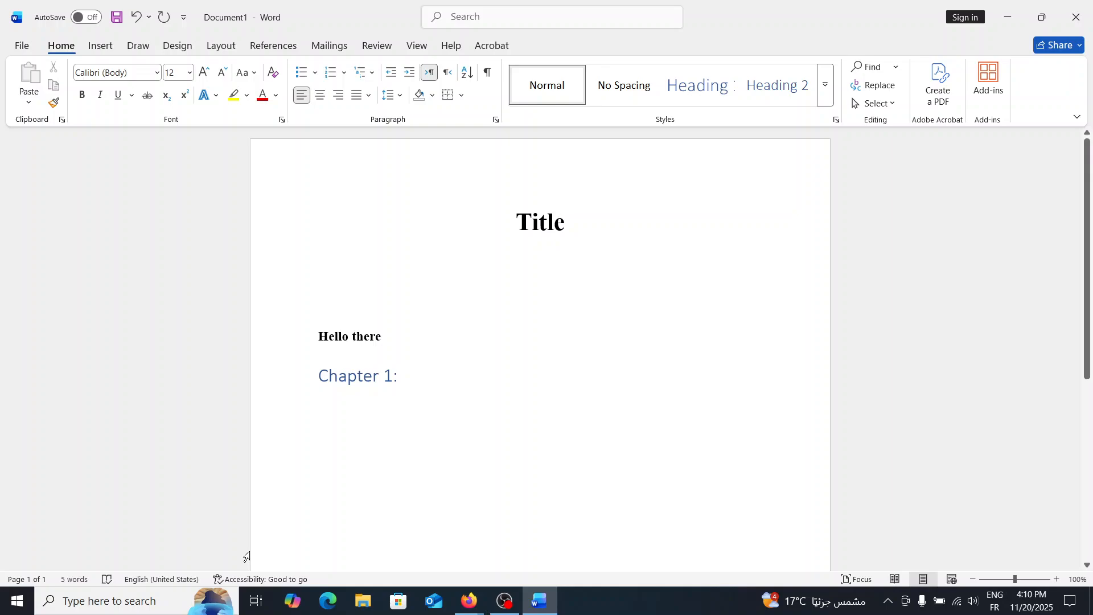
# Type the body text 'This is a test' under the chapter heading and start a new line.
pyautogui.write('th')
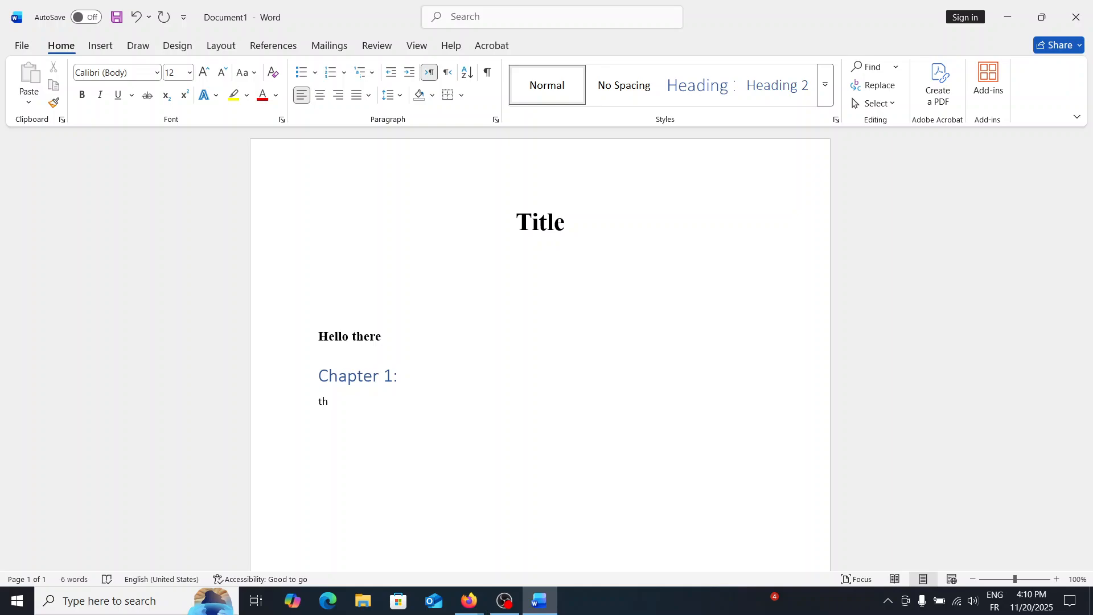
pyautogui.write('is is ')
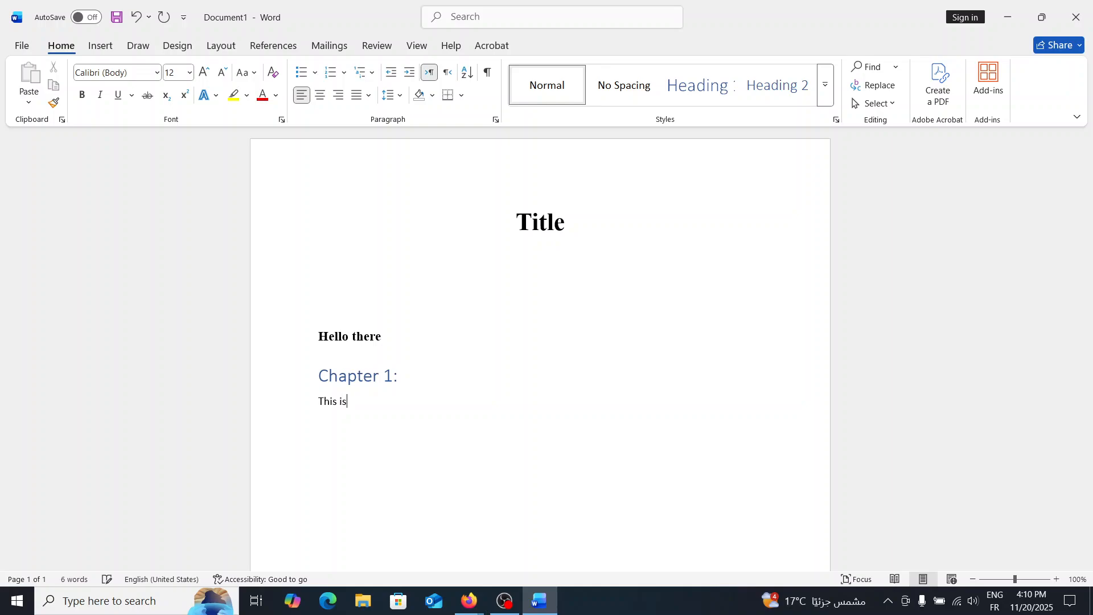
pyautogui.write('a test')
pyautogui.press('Return')
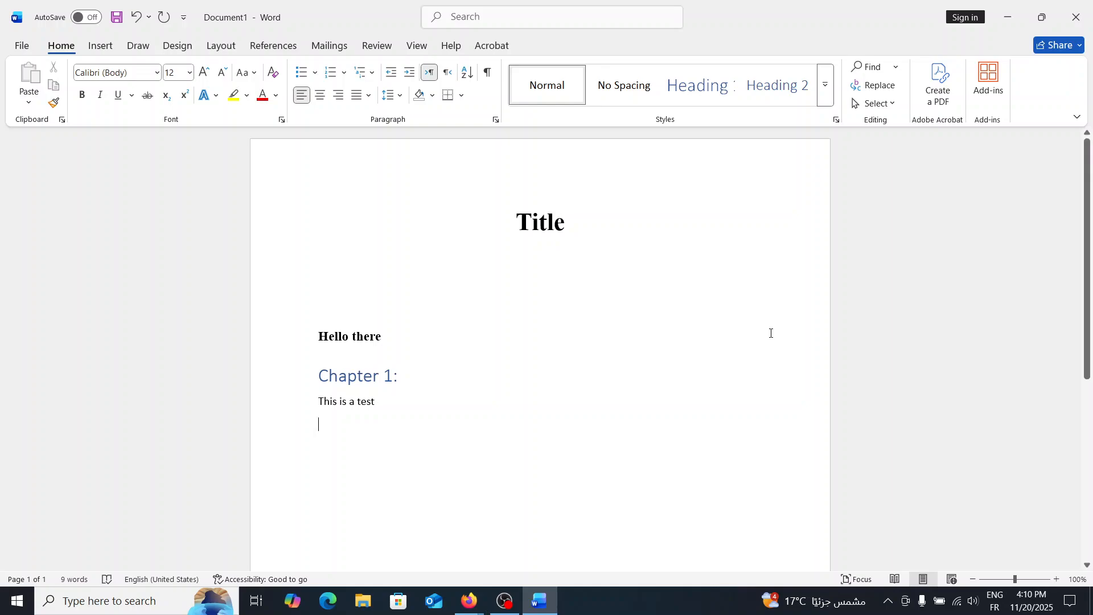
# Apply the Heading 2 style to the new line and type 'Section 1:' as the heading, then start a new line.
pyautogui.click(780, 96)
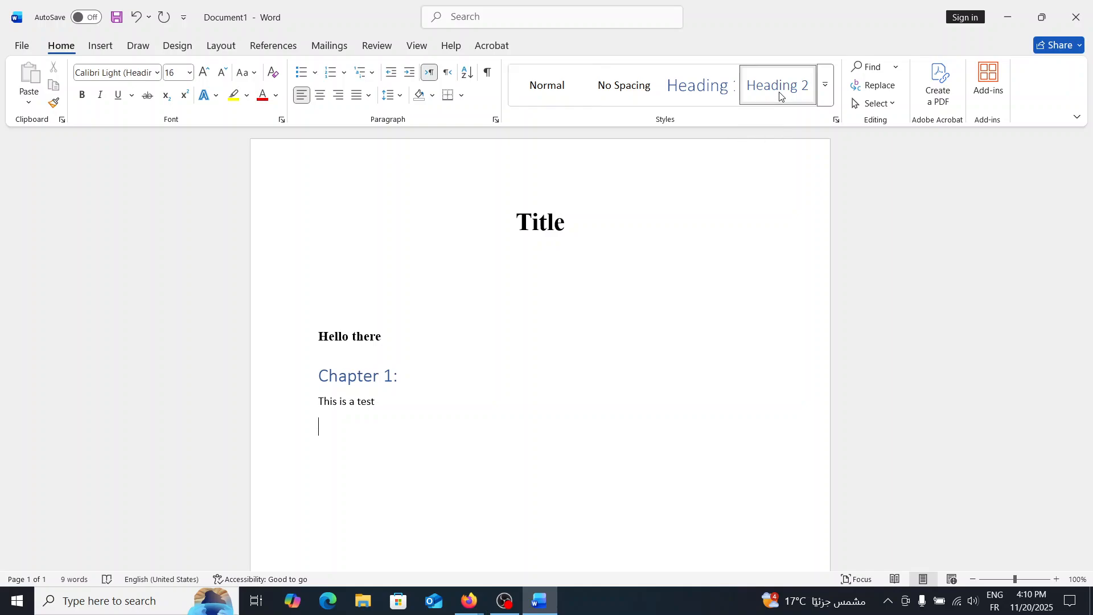
pyautogui.write('Se')
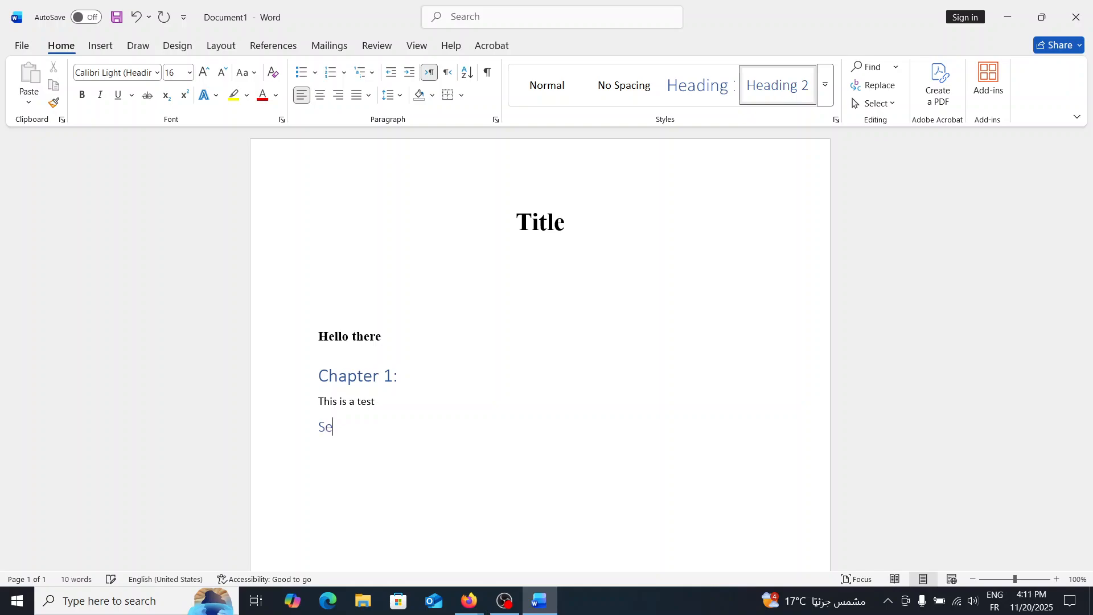
pyautogui.write('ction 1:')
pyautogui.press('Return')
# Type the body text 'this is the first section' under the Section 1 heading and start a new line.
pyautogui.write('th')
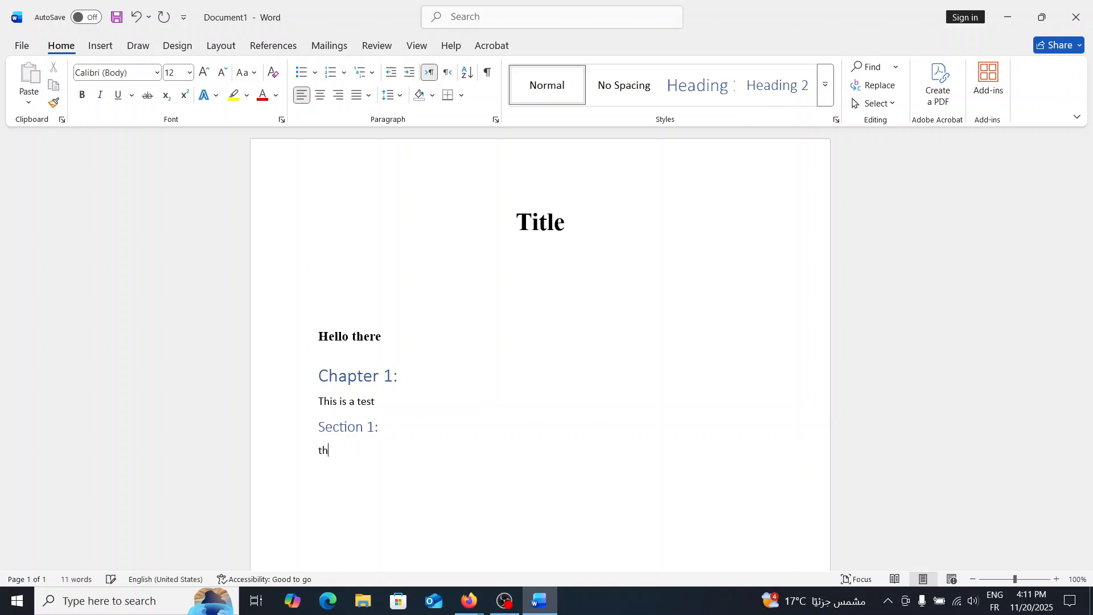
pyautogui.write('is is the first section')
pyautogui.press('Return')
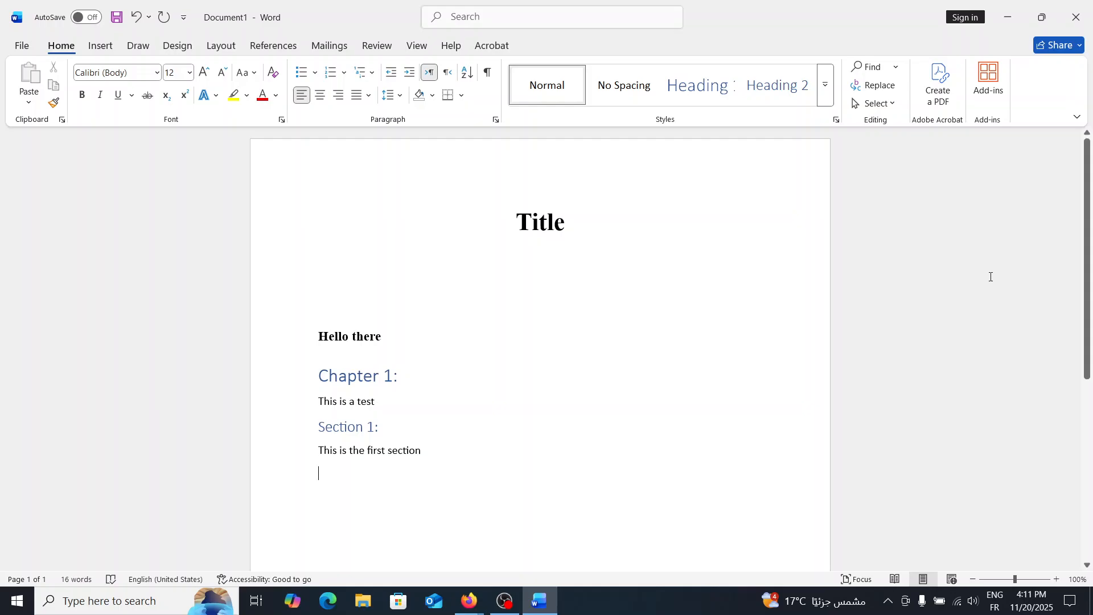
# Apply the Heading 3 style from the full styles gallery and type 'Subsection 1:' as the heading.
pyautogui.scroll(-3, 990, 276)
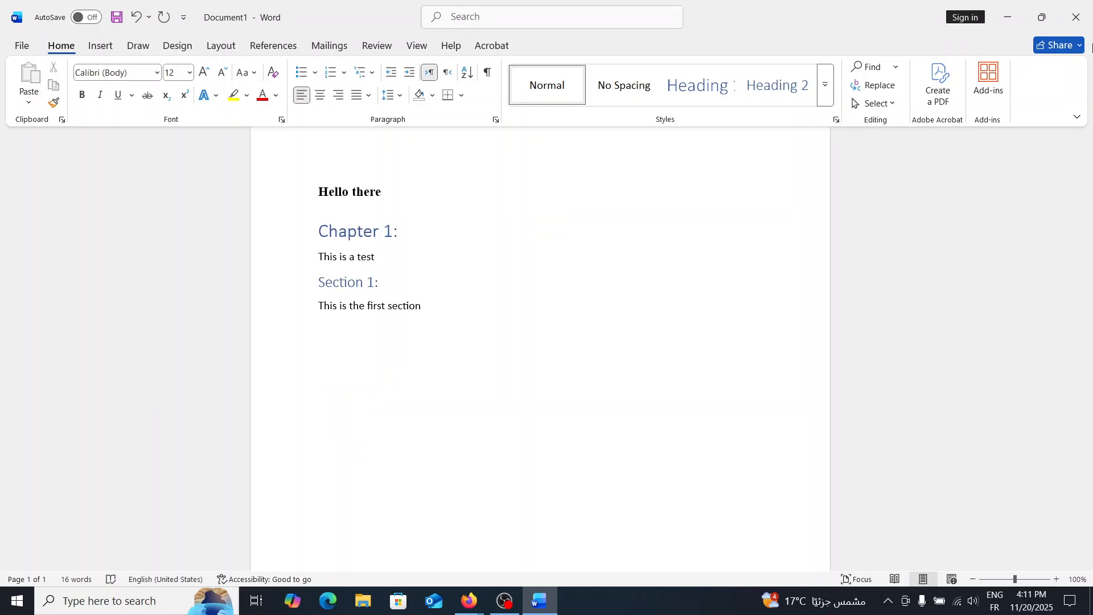
pyautogui.click(826, 97)
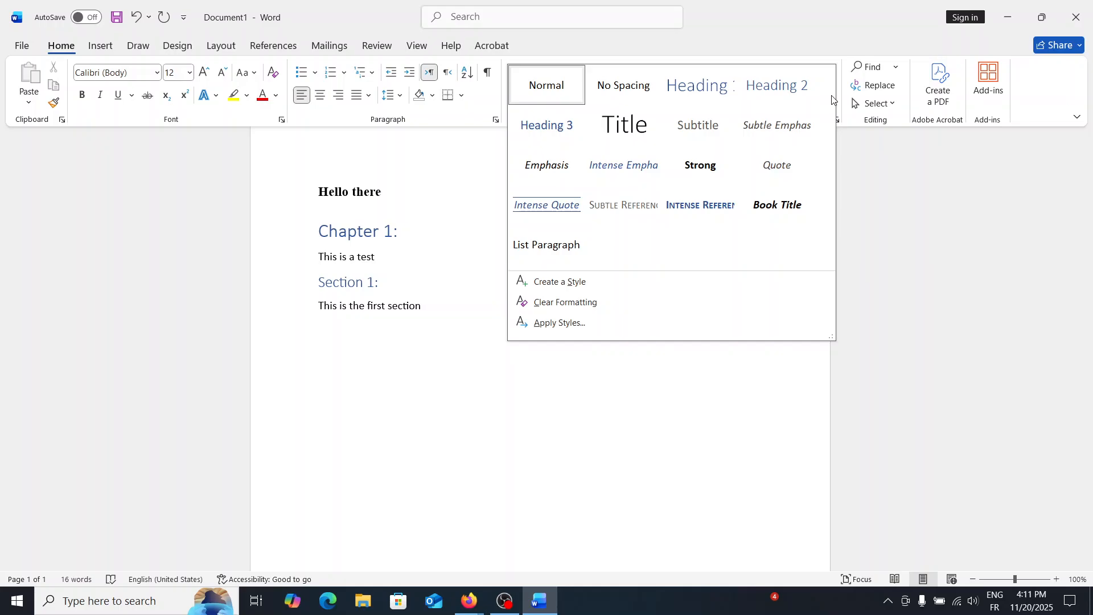
pyautogui.click(549, 125)
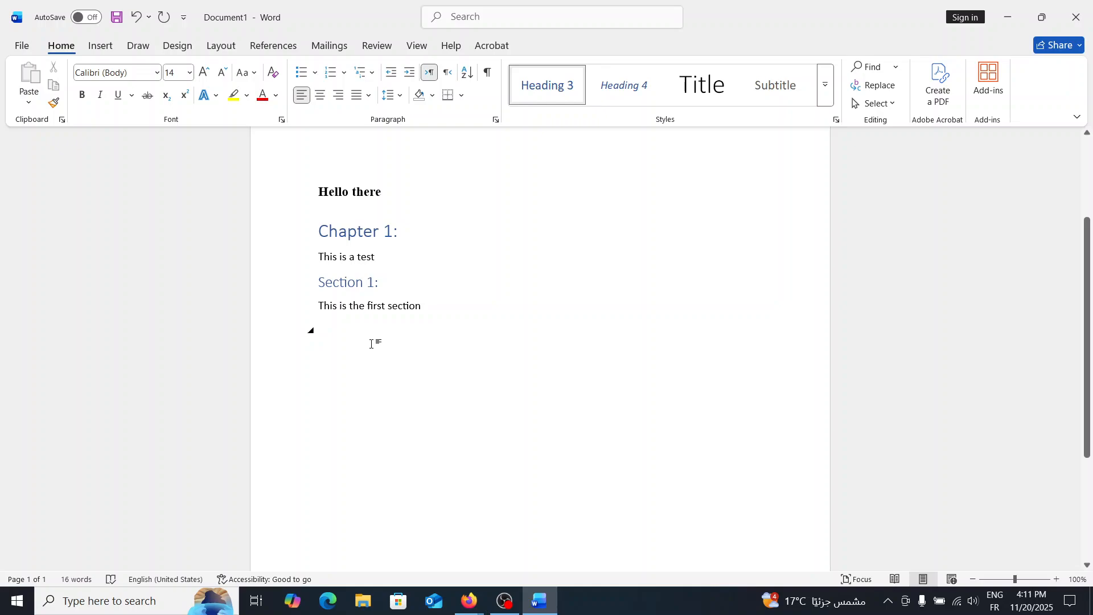
pyautogui.write('Sub')
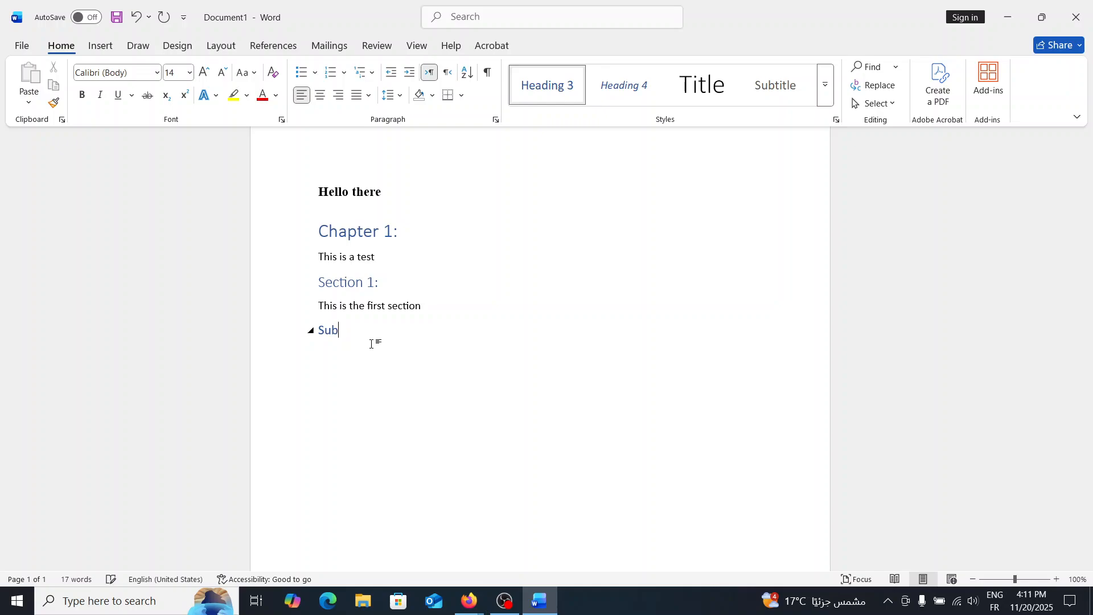
pyautogui.write('s')
pyautogui.write('ection 1:')
# Start a new line and type the body text 'This is the first subsection' under Subsection 1.
pyautogui.press('Return')
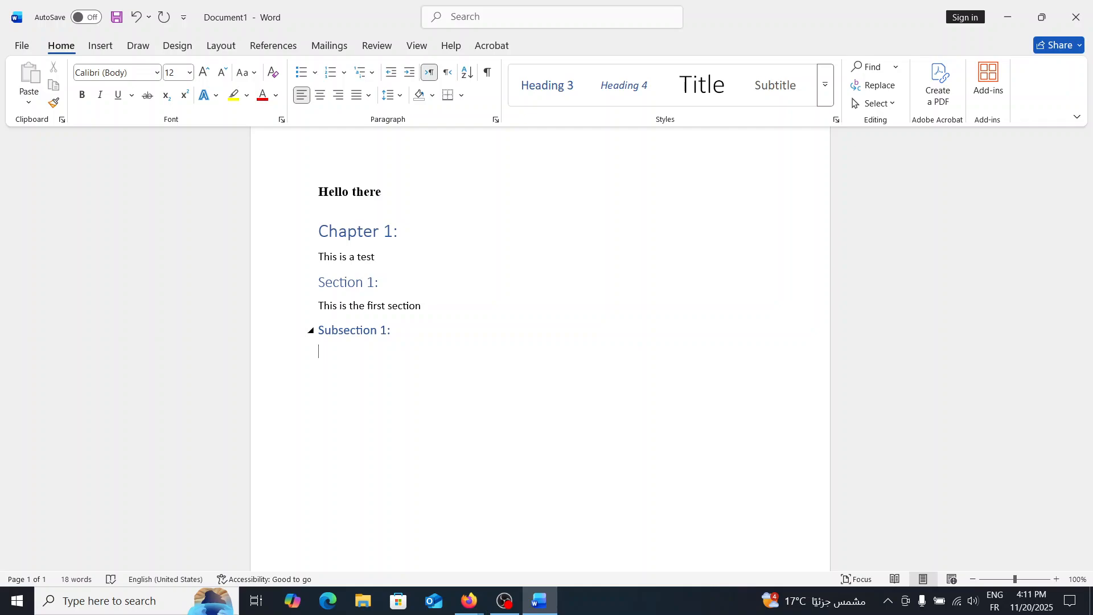
pyautogui.write('This')
pyautogui.write('is the first subsection')
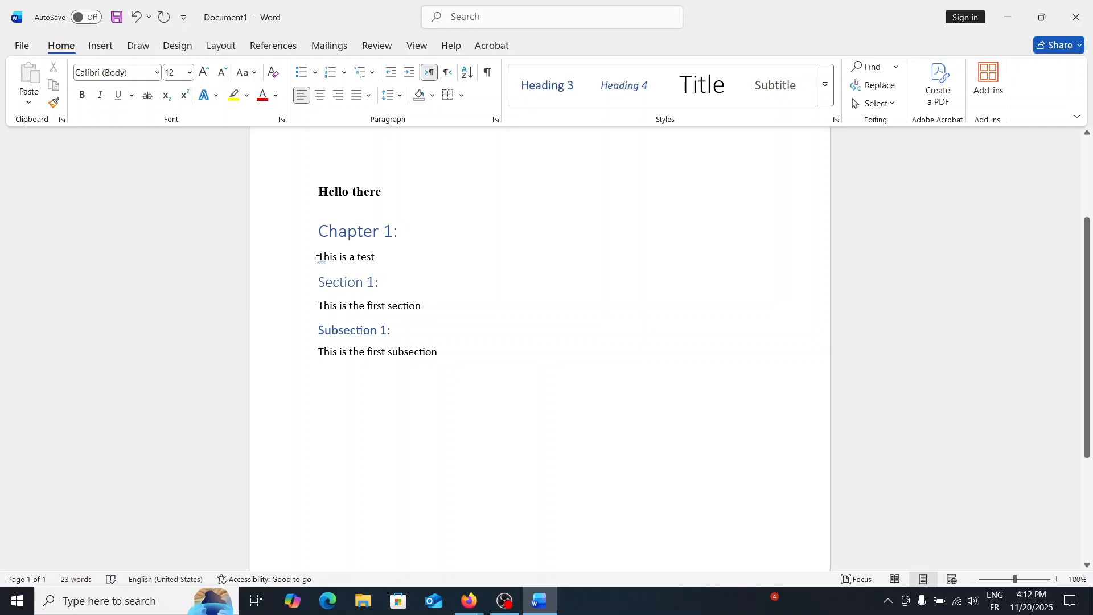
# Select the text under Chapter 1, then collapse and expand the Chapter 1 heading's content.
pyautogui.moveTo(317, 260); pyautogui.dragTo(399, 387)
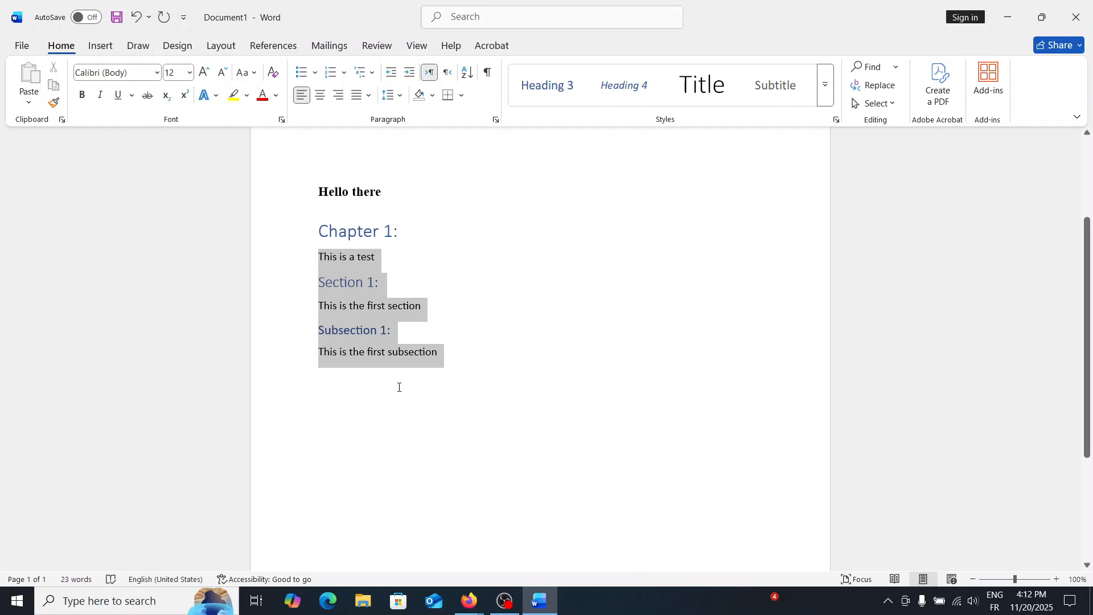
pyautogui.moveTo(437, 354); pyautogui.dragTo(440, 369)
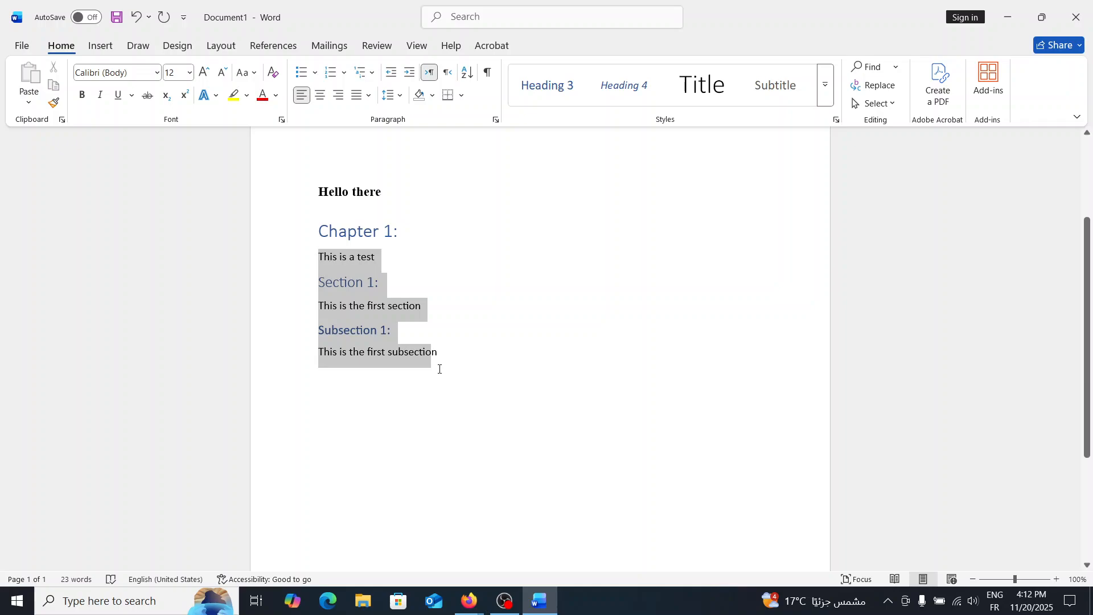
pyautogui.moveTo(439, 369); pyautogui.dragTo(442, 356)
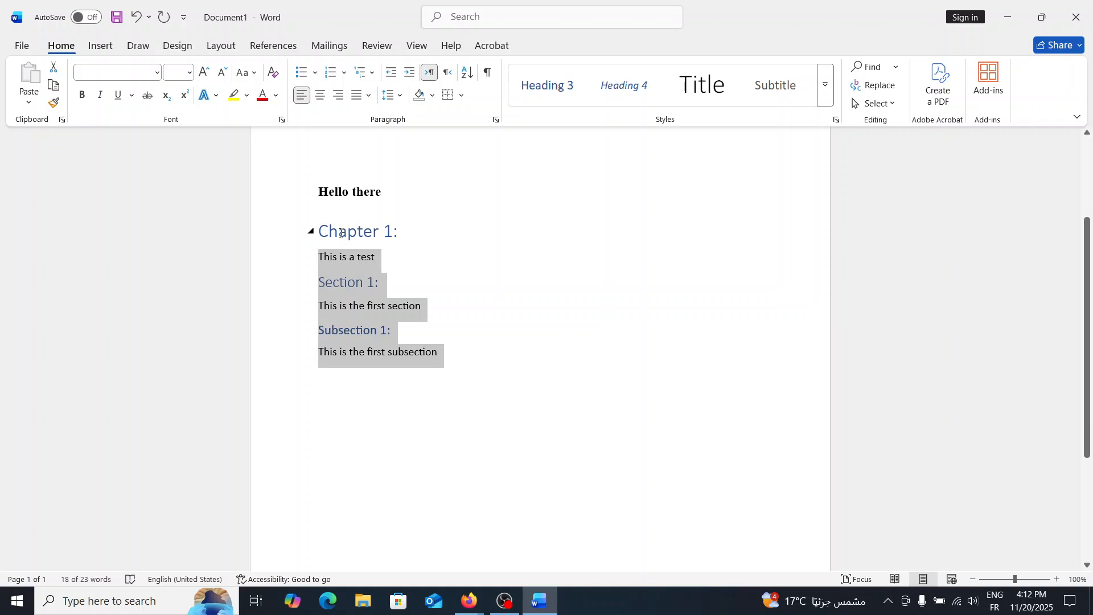
pyautogui.click(311, 232)
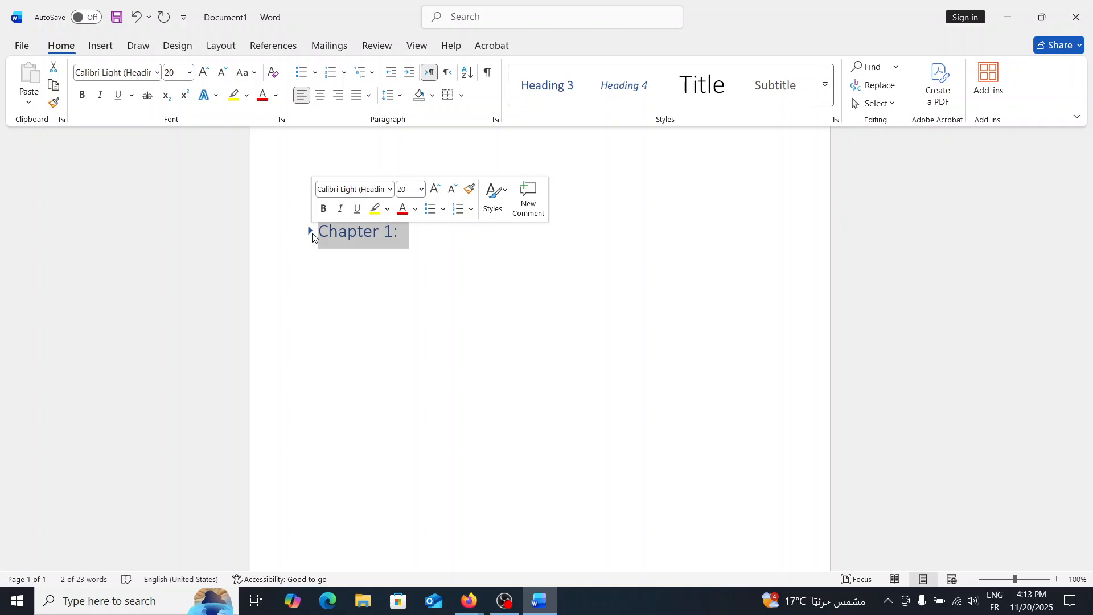
pyautogui.click(311, 232)
pyautogui.click(312, 233)
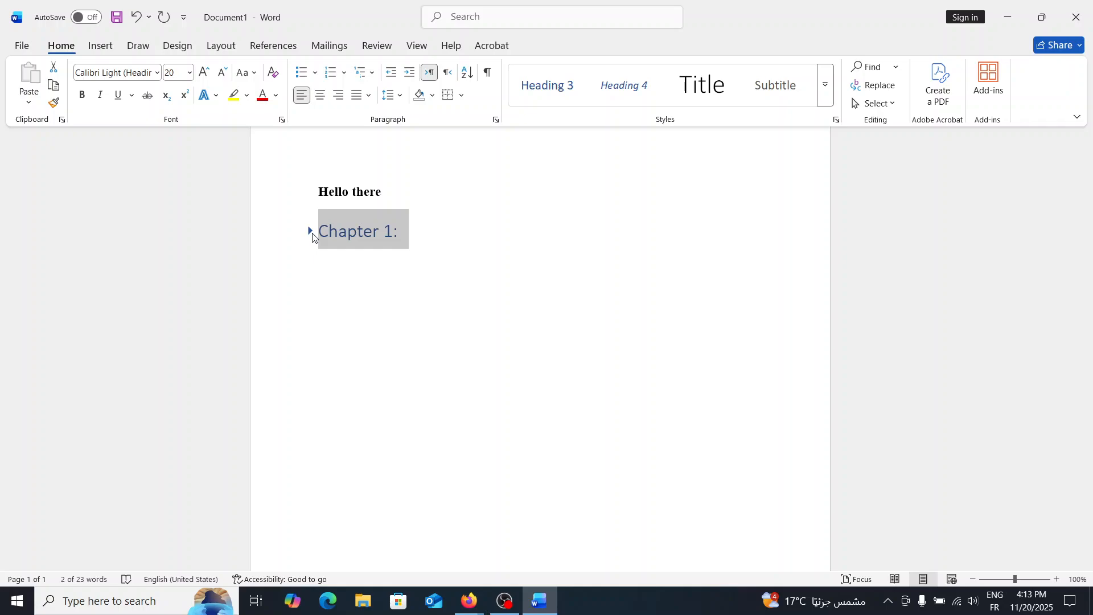
pyautogui.click(311, 232)
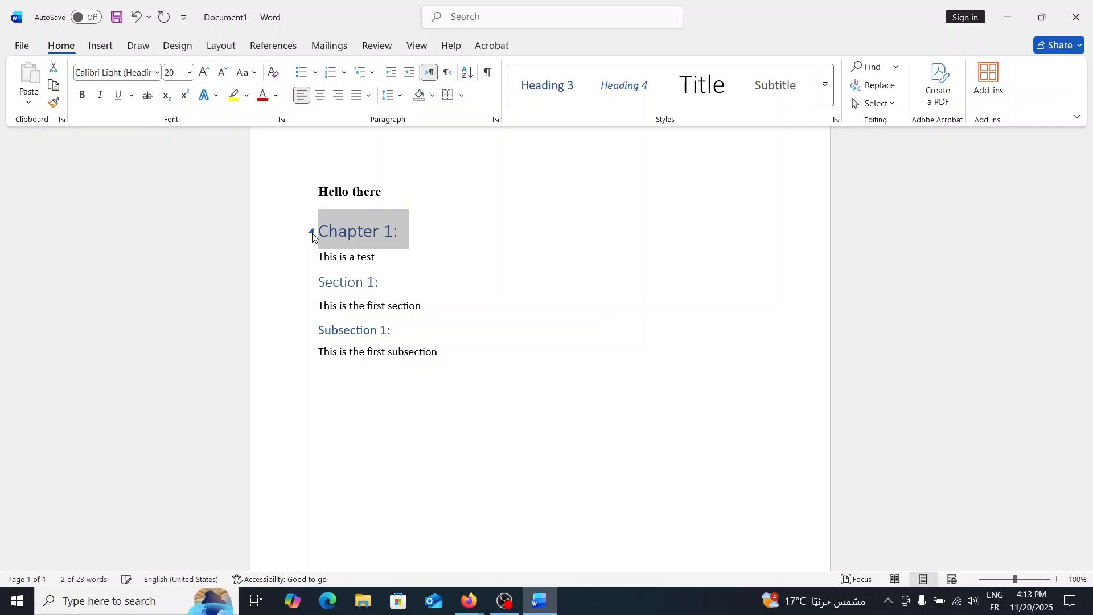
# Add a Heading 3 'Subsection 2:' after the first subsection text and start a new line.
pyautogui.write('Subsec')
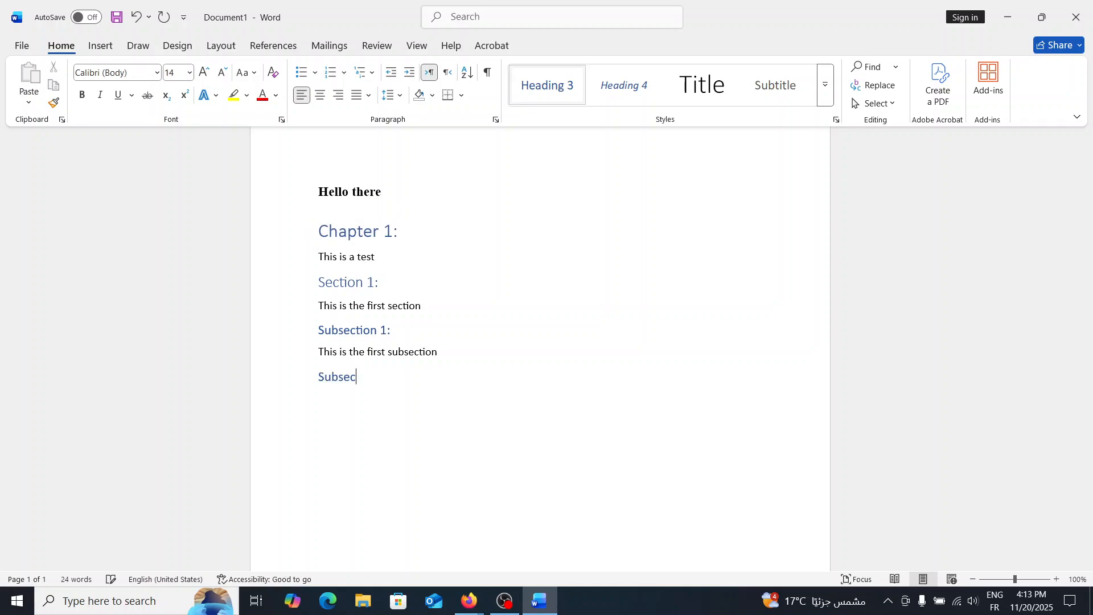
pyautogui.write('tion 2:')
pyautogui.press('Return')
# Type the body text 'This is the second subsection' and add a 'Section 2:' heading below it.
pyautogui.write('This is the second subsection')
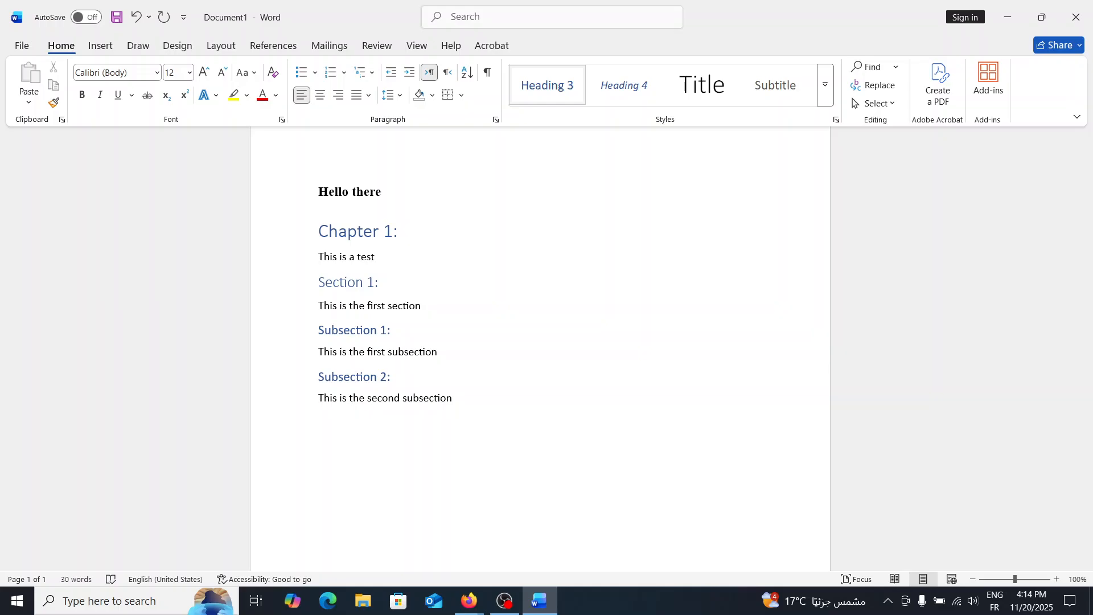
pyautogui.write('Section 2:')
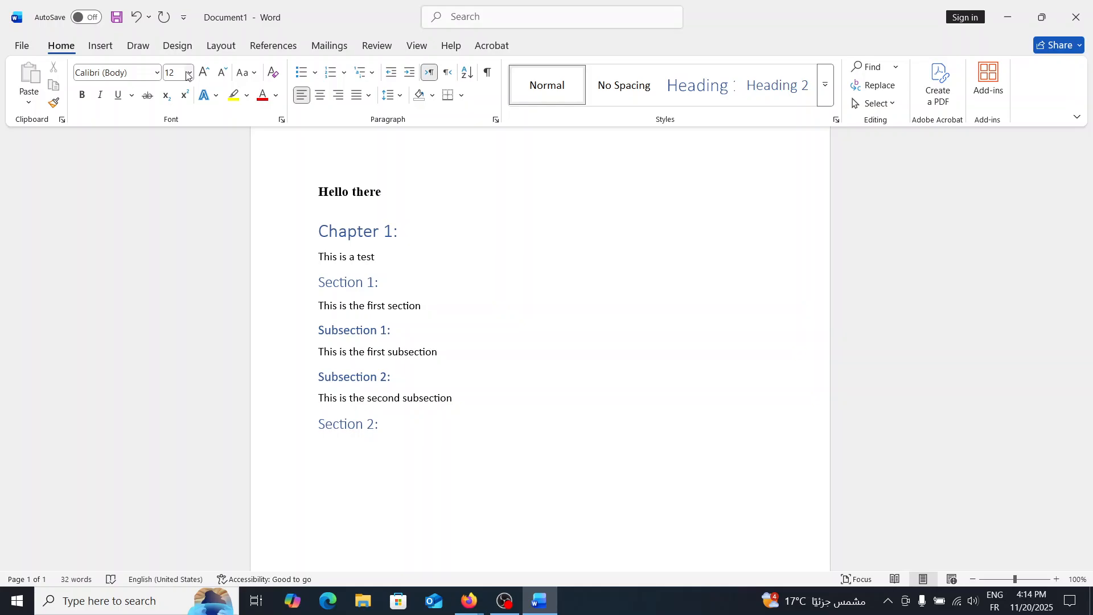
# Insert the picture univ.PNG from the Pictures folder under the Section 2 heading.
pyautogui.click(100, 45)
pyautogui.click(180, 98)
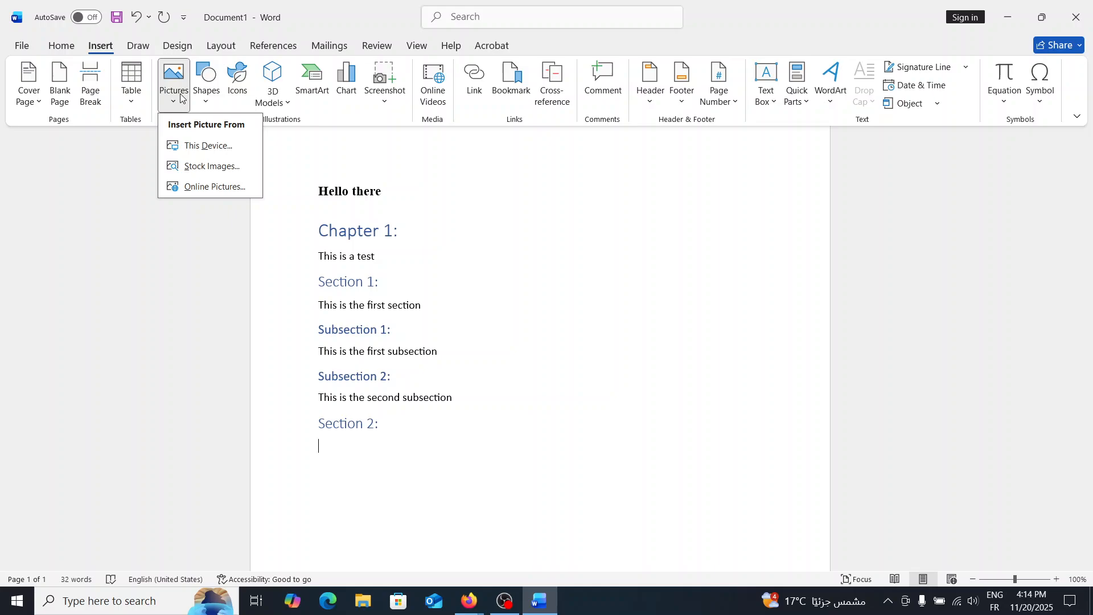
pyautogui.click(208, 146)
pyautogui.scroll(-1, 341, 227)
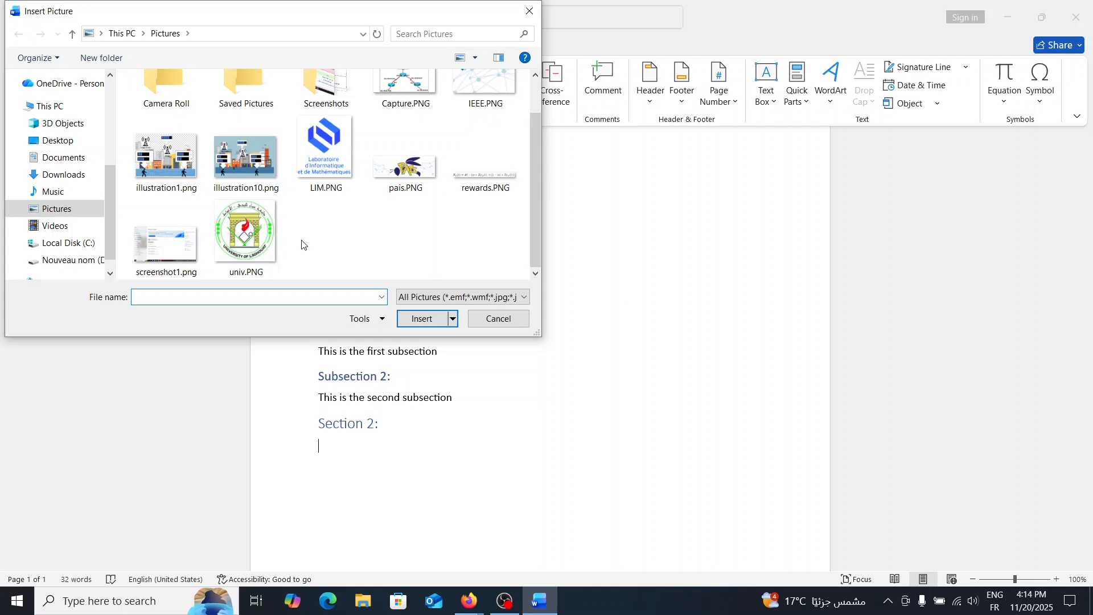
pyautogui.doubleClick(246, 234)
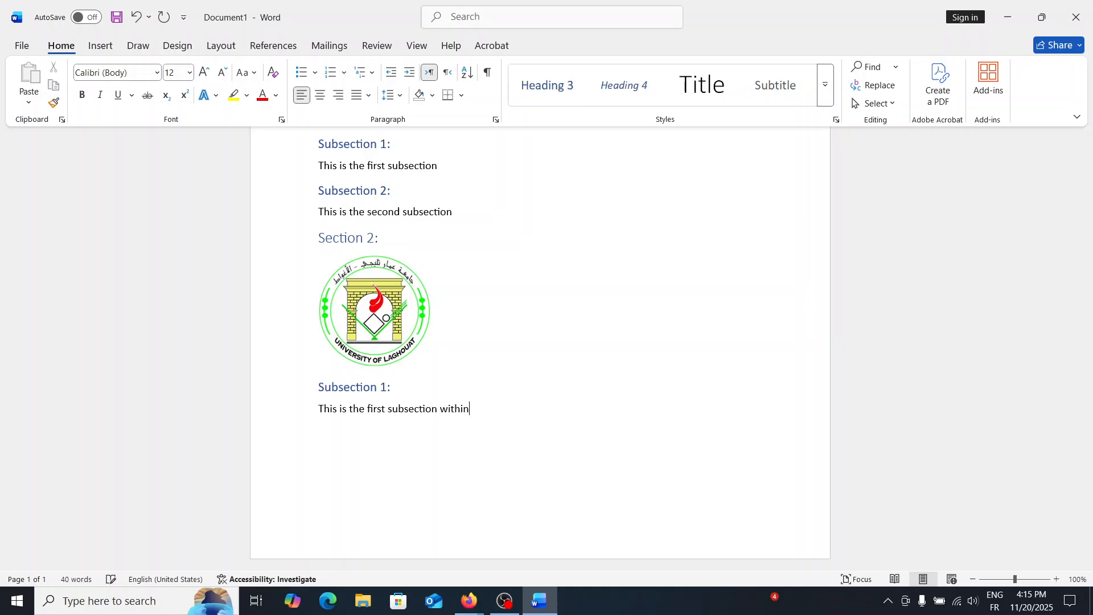
# Finish the body text 'This is the first subsection within section 2.' and start a new line.
pyautogui.write('section 2')
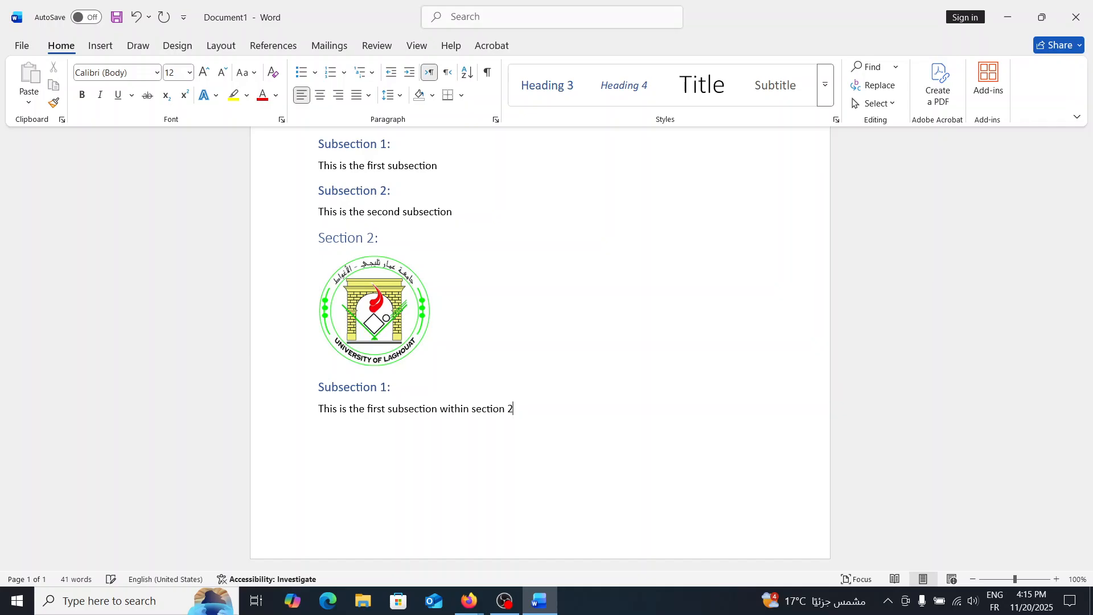
pyautogui.write('.')
pyautogui.press('Return')
# Complete the 'Chapter 2:' heading at the top of page 2 and start a new line.
pyautogui.scroll(2, 487, 351)
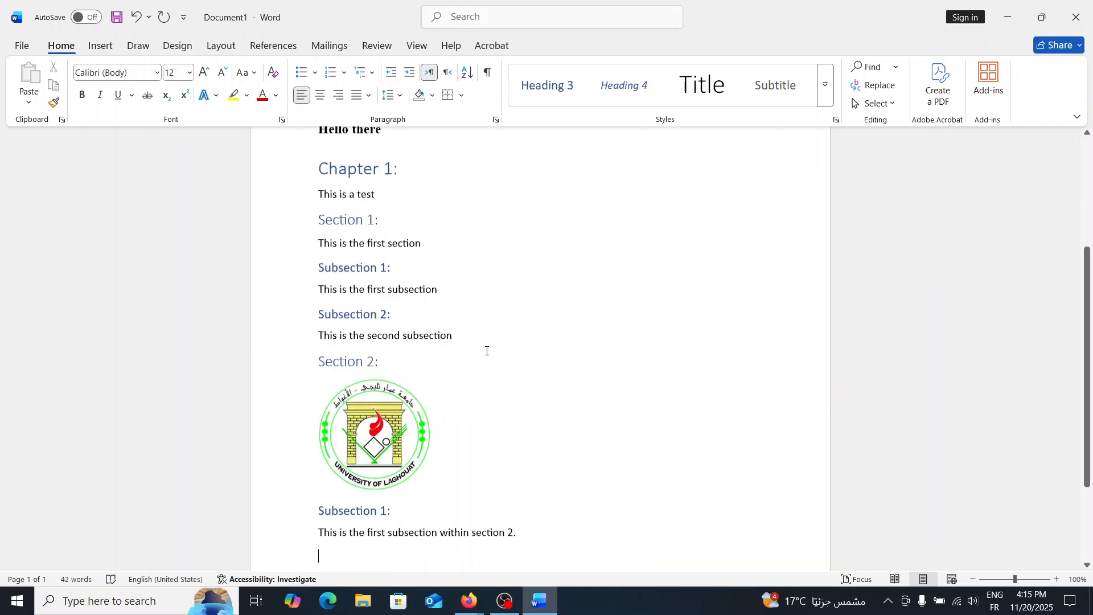
pyautogui.scroll(1, 376, 285)
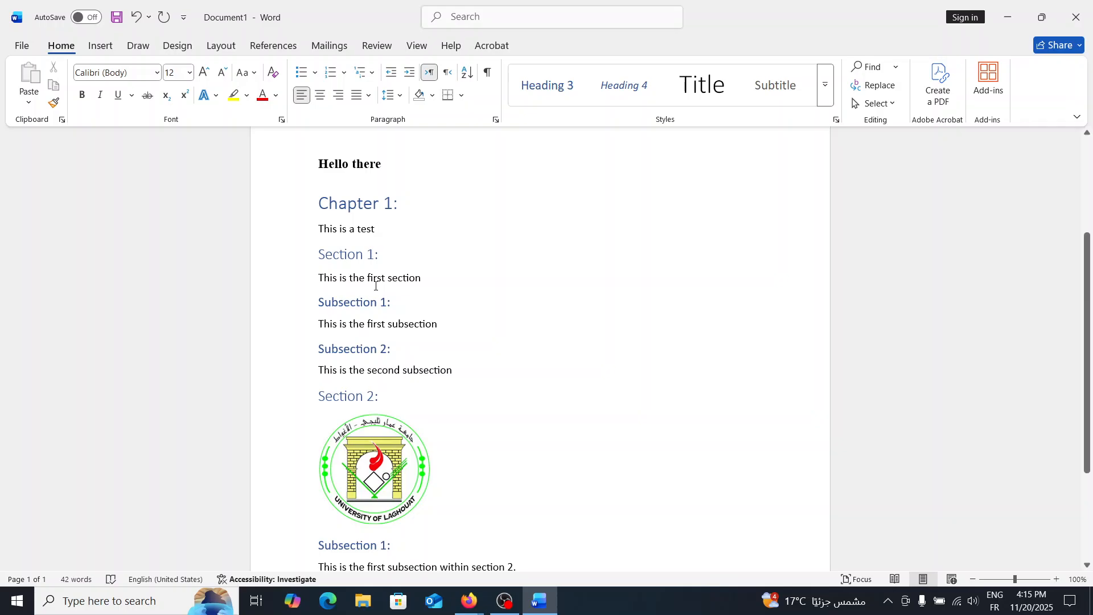
pyautogui.scroll(-3, 375, 286)
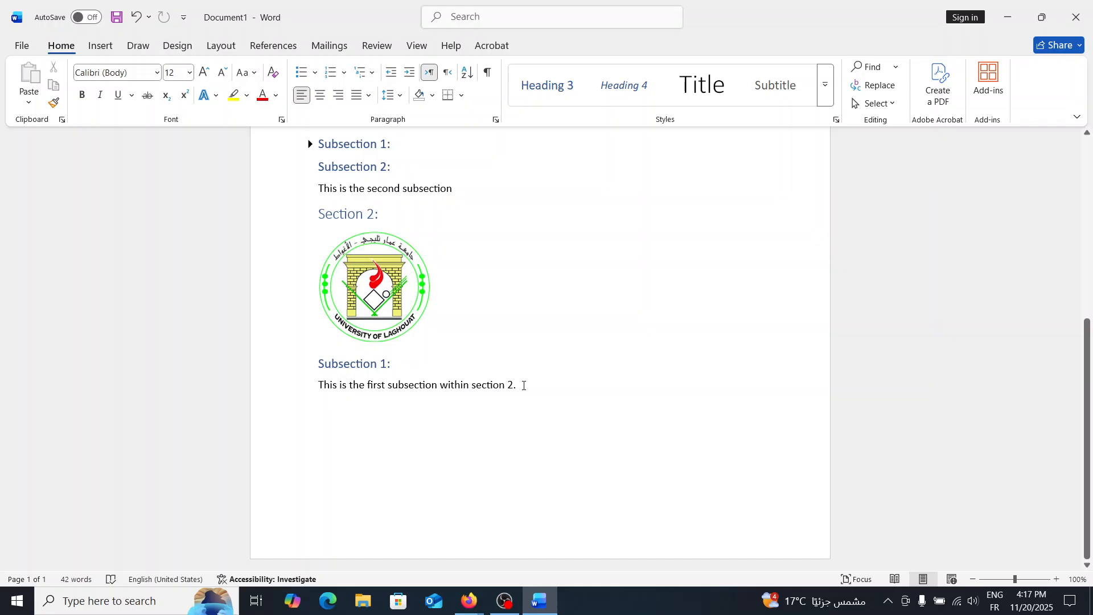
pyautogui.scroll(3, 524, 386)
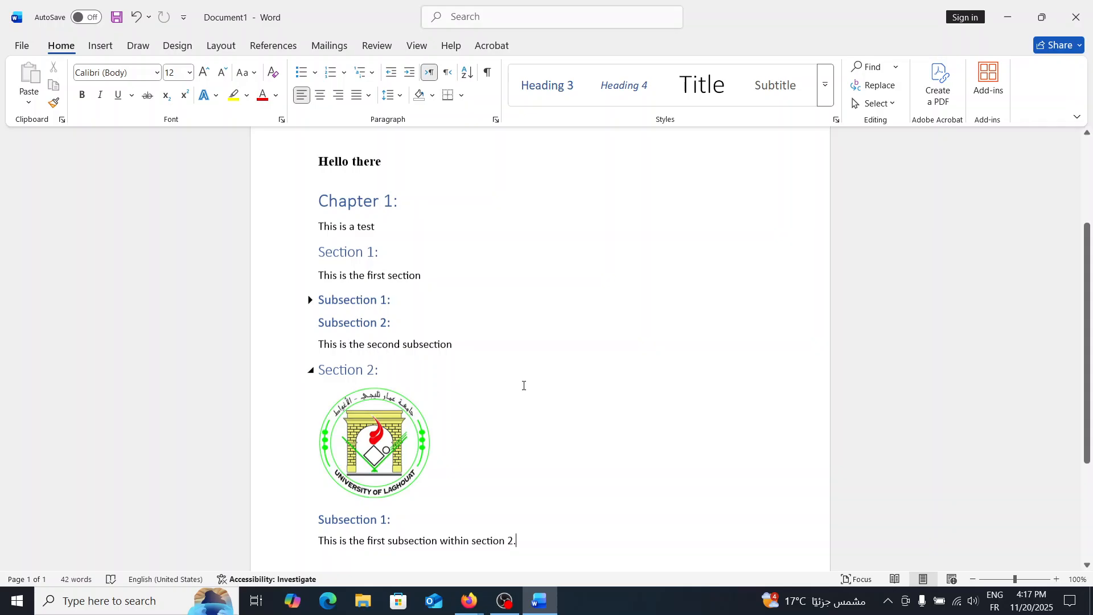
pyautogui.scroll(1, 524, 385)
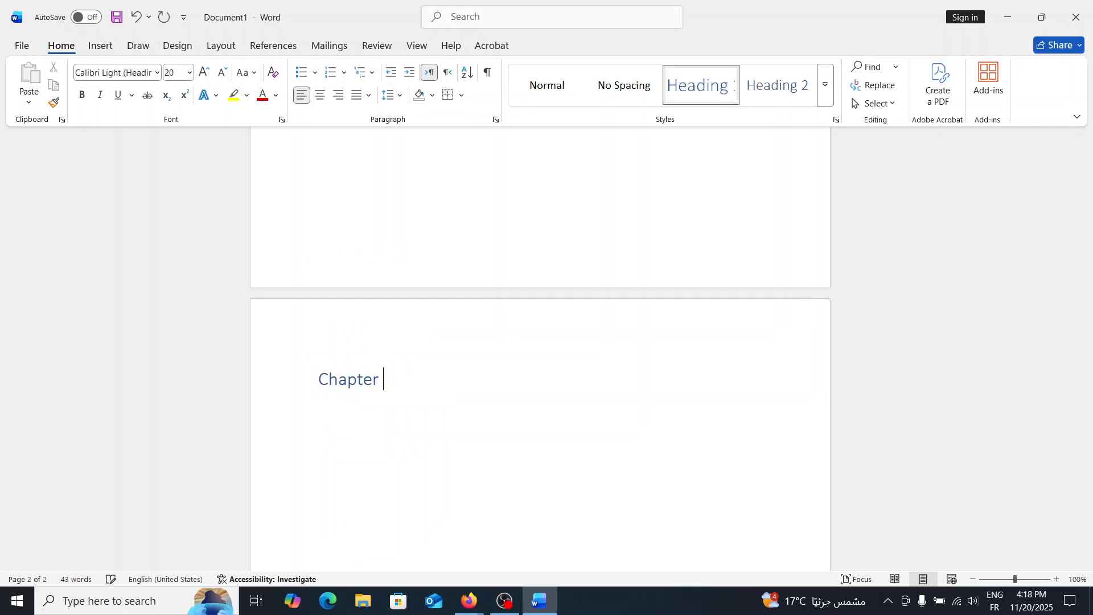
pyautogui.write('2:')
pyautogui.press('Return')
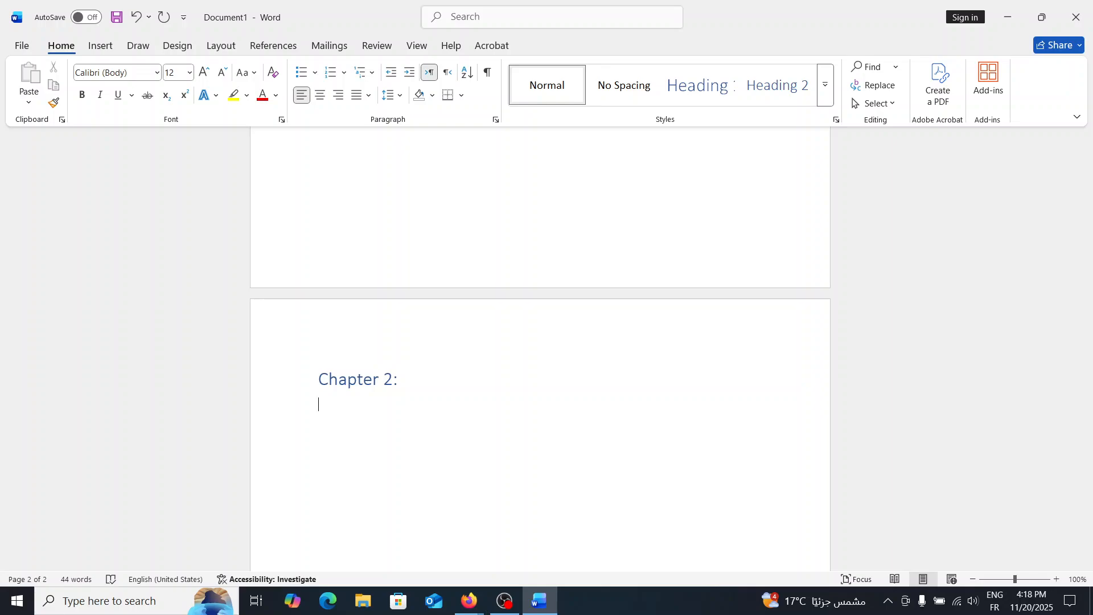
# Type 'This is the second chapter of the document.' under Chapter 2 and 'This is a demonstration.' under the Illustration heading.
pyautogui.write('This')
pyautogui.write('is the second chapter of the document.')
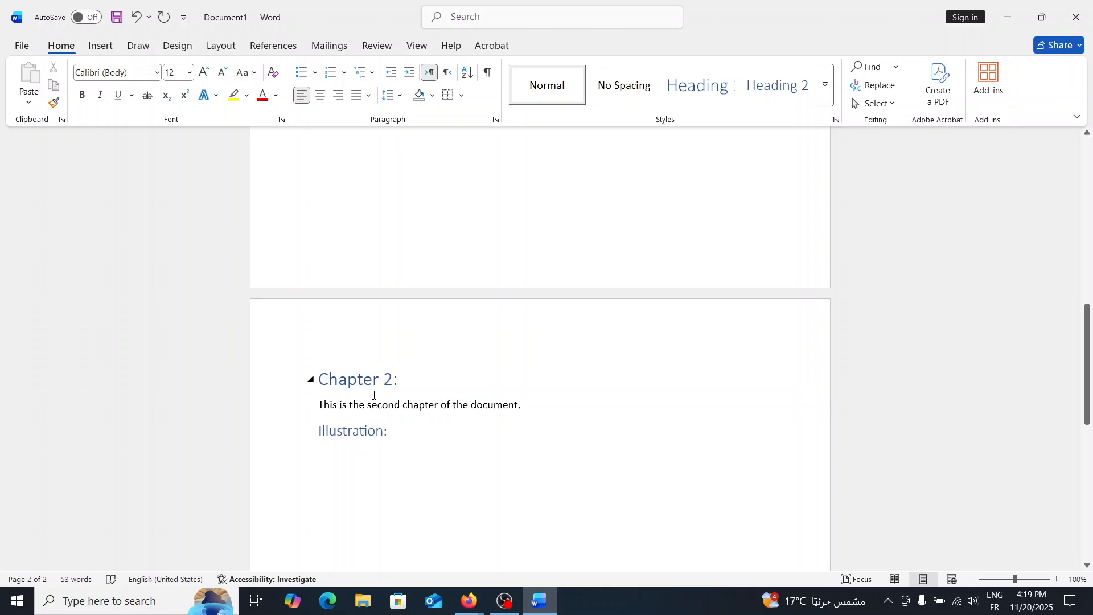
pyautogui.write('This u')
pyautogui.press('BackSpace')
pyautogui.write('is ')
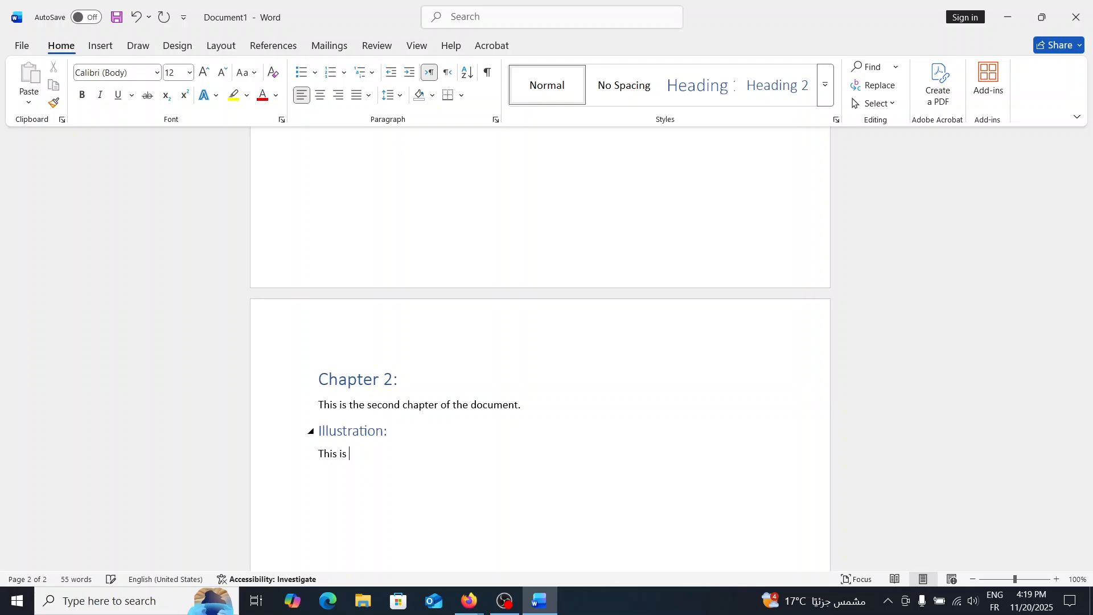
pyautogui.write('a demonstration.')
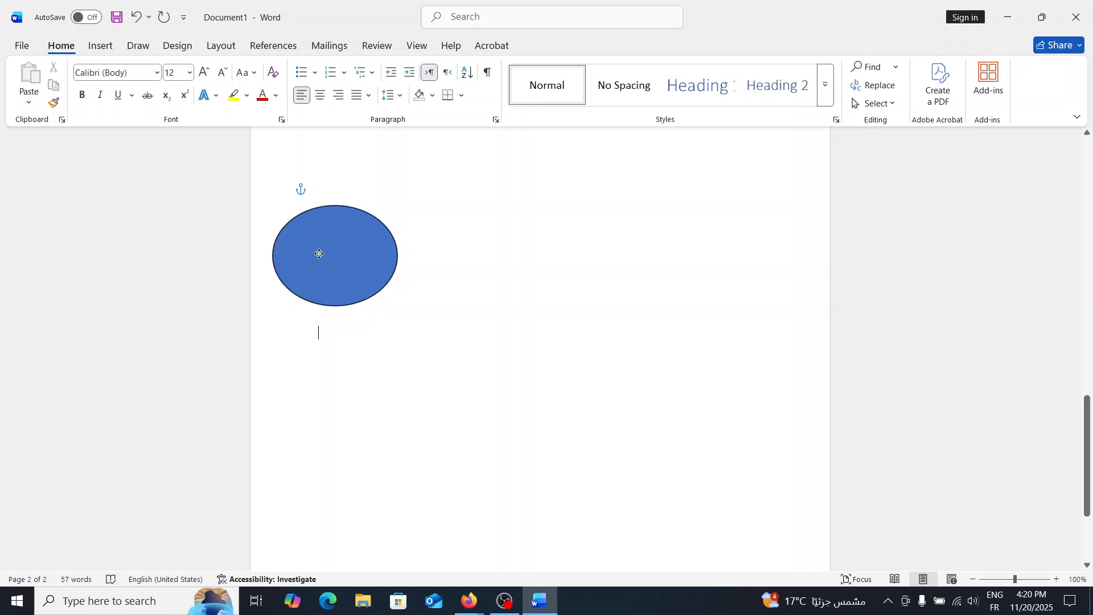
# Select the blue ellipse below the demonstration text, deselect it and undo the last change.
pyautogui.click(319, 254)
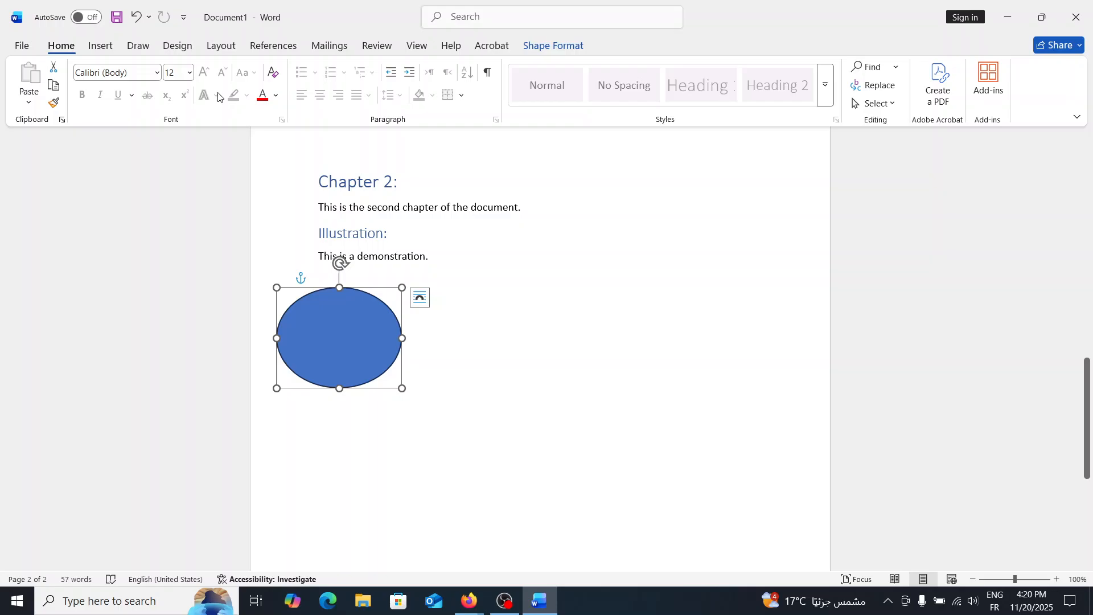
pyautogui.click(470, 385)
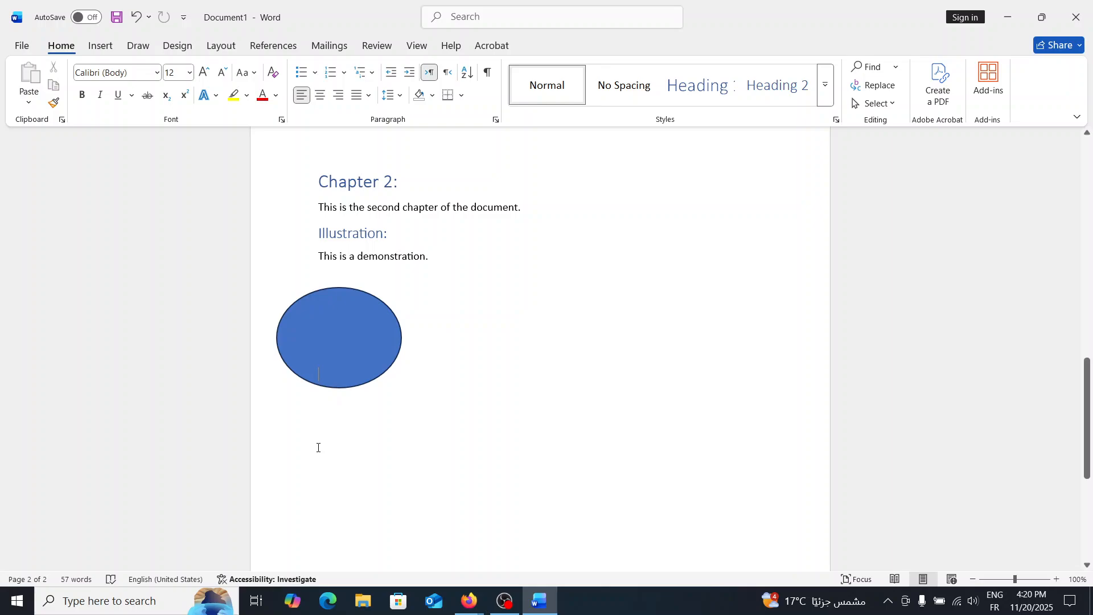
pyautogui.hotkey('ctrl', 'z')
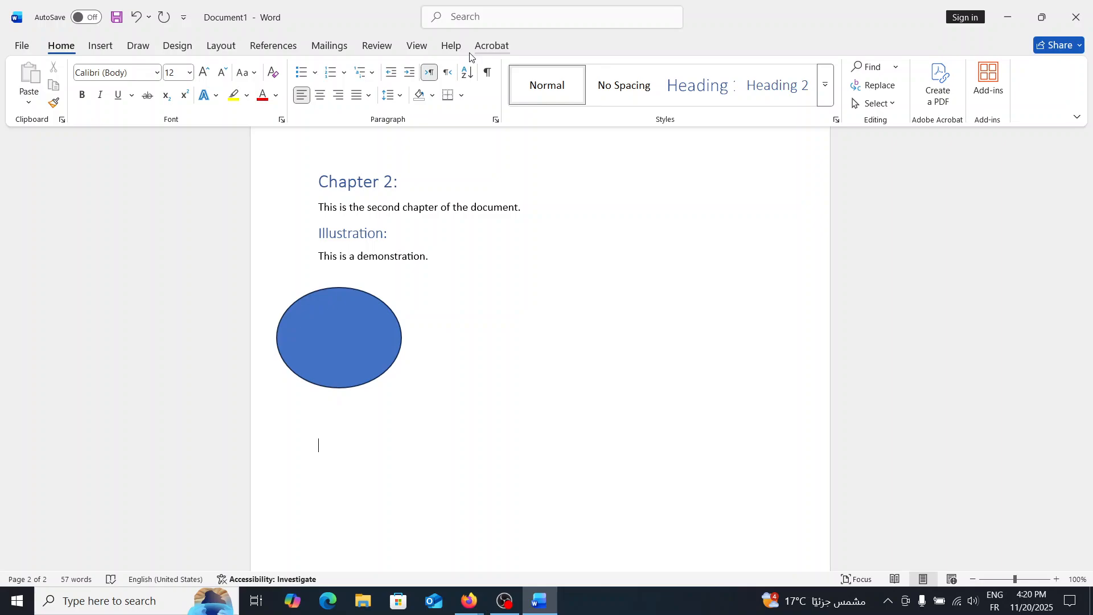
# Add a Heading 3 'S1:' under the ellipse and type the body text 'This is the first subsection of the first section' below it.
pyautogui.hotkey('ctrl', 'alt', '3')
pyautogui.write('S1:')
pyautogui.press('Return')
pyautogui.write('This is the f')
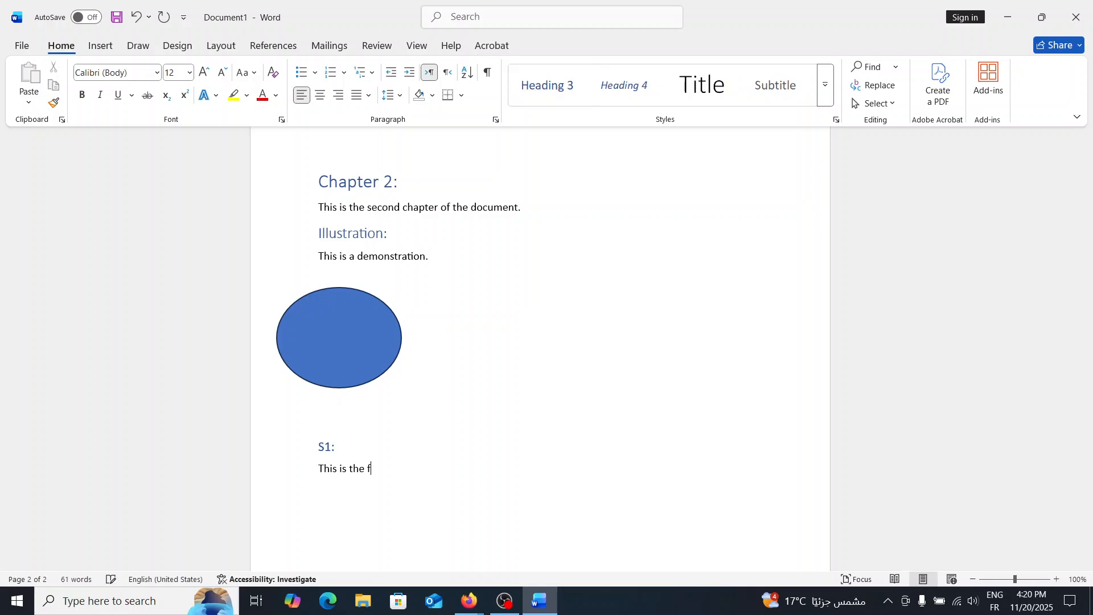
pyautogui.write('irst ')
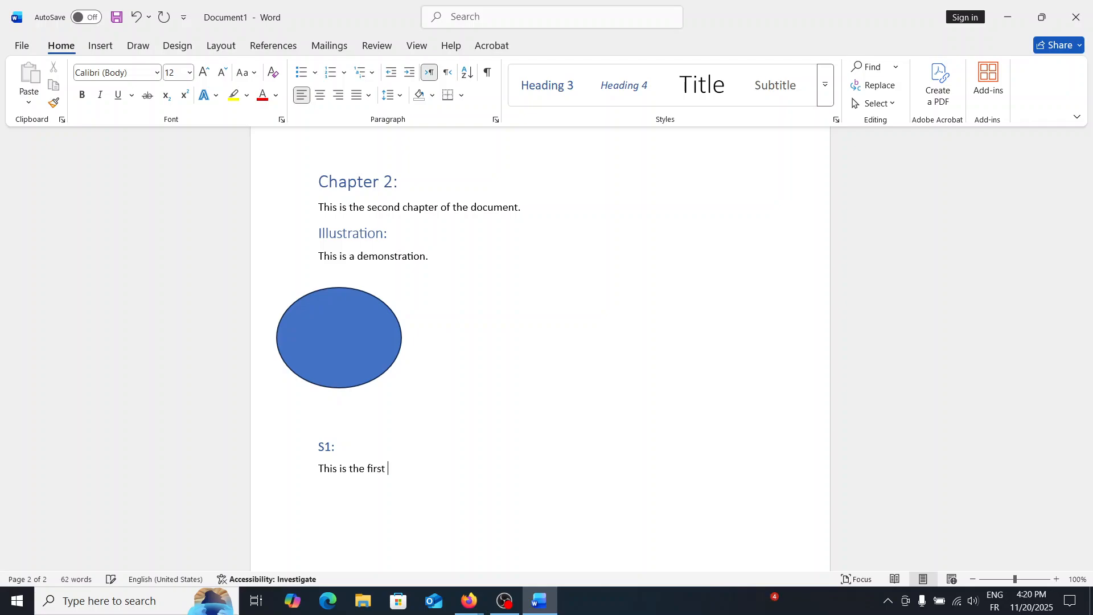
pyautogui.write('subsection ')
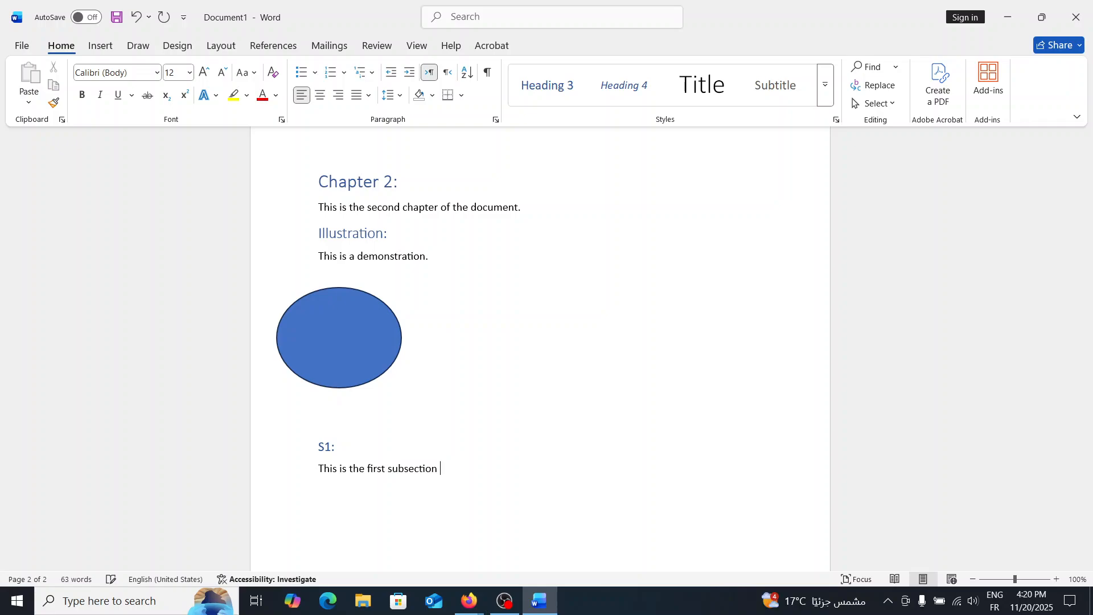
pyautogui.write('of the ')
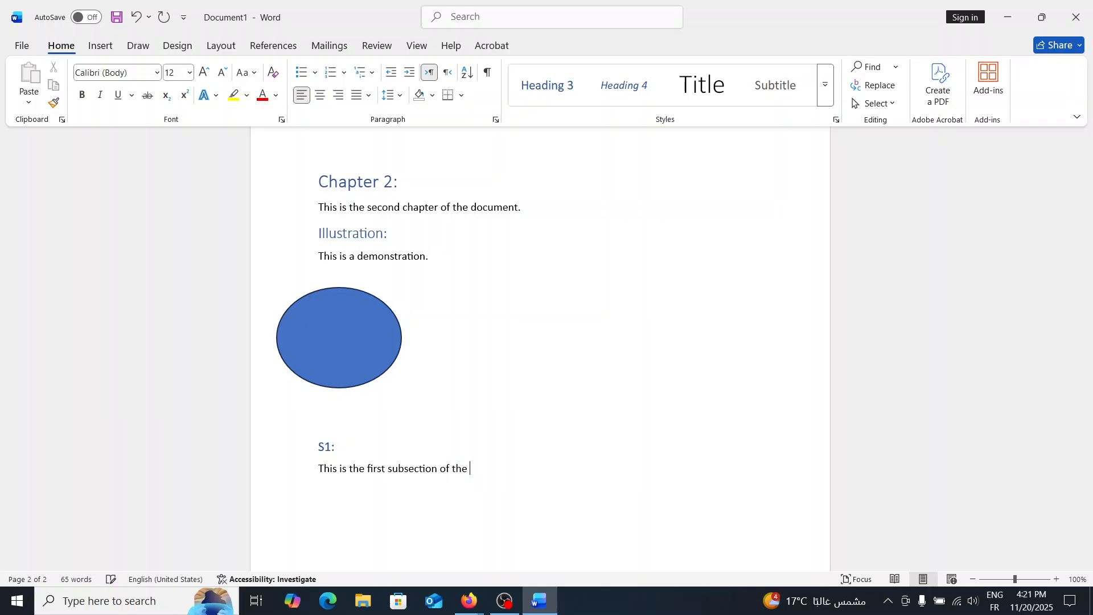
pyautogui.write('first section oo')
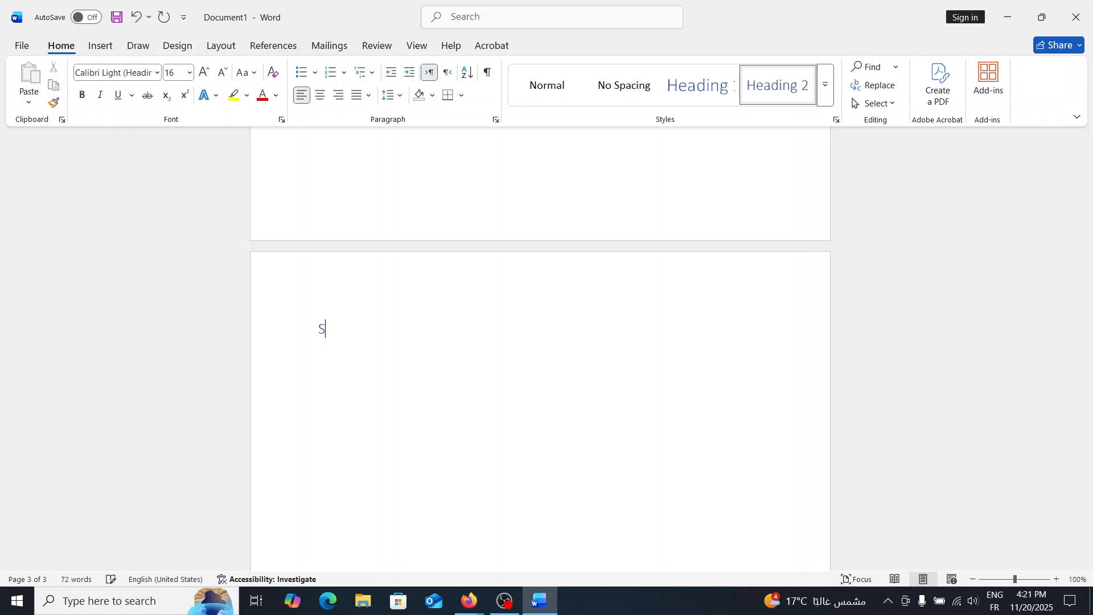
# Type the heading 'Demonstration:' at the top of the new page and start a new line.
pyautogui.press('BackSpace')
pyautogui.write('Demonstration')
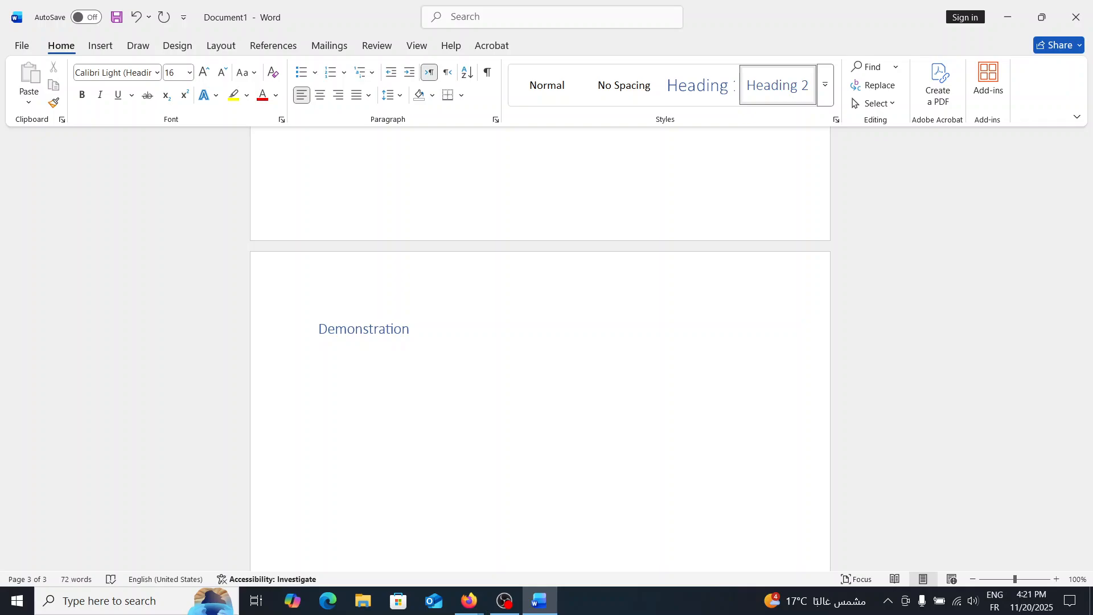
pyautogui.write(':')
pyautogui.press('Return')
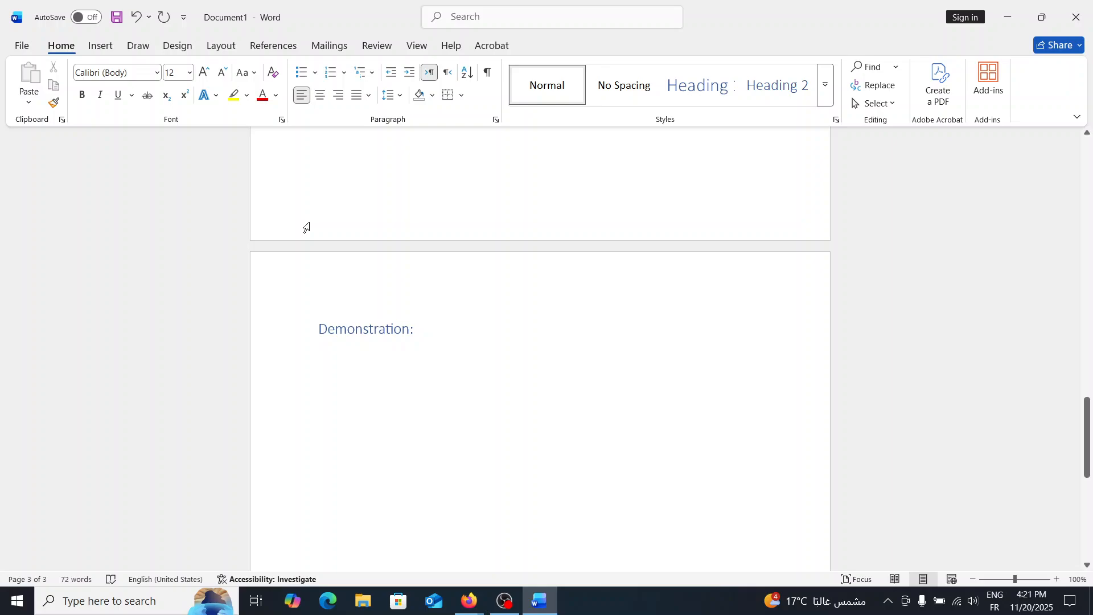
# Insert a page break and add 'Chapter 3:' as a Heading 1 on the new page.
pyautogui.hotkey('ctrl', 'Return')
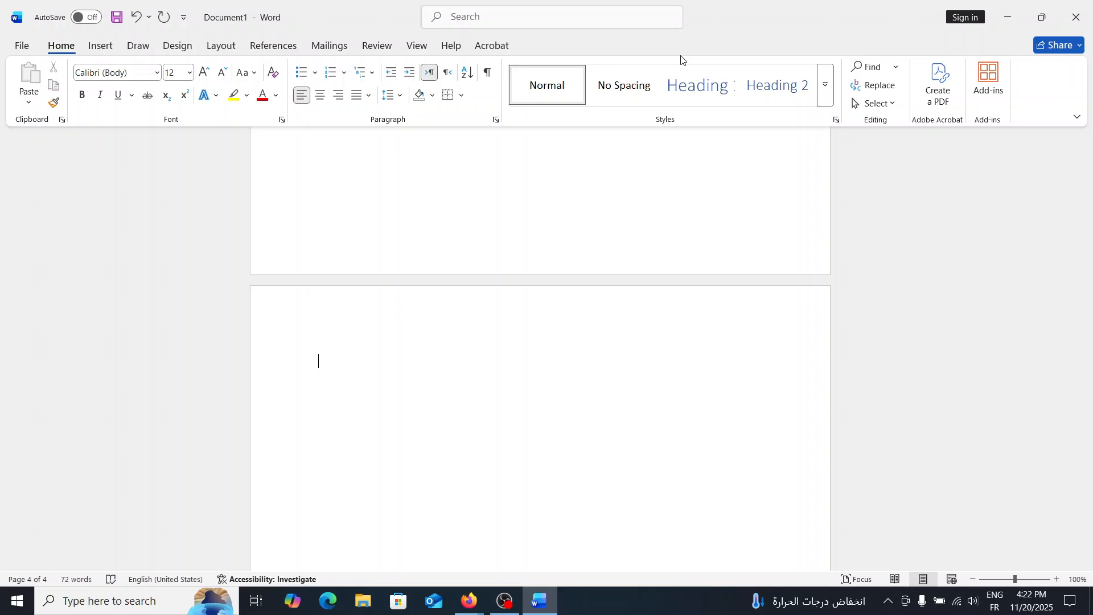
pyautogui.click(706, 92)
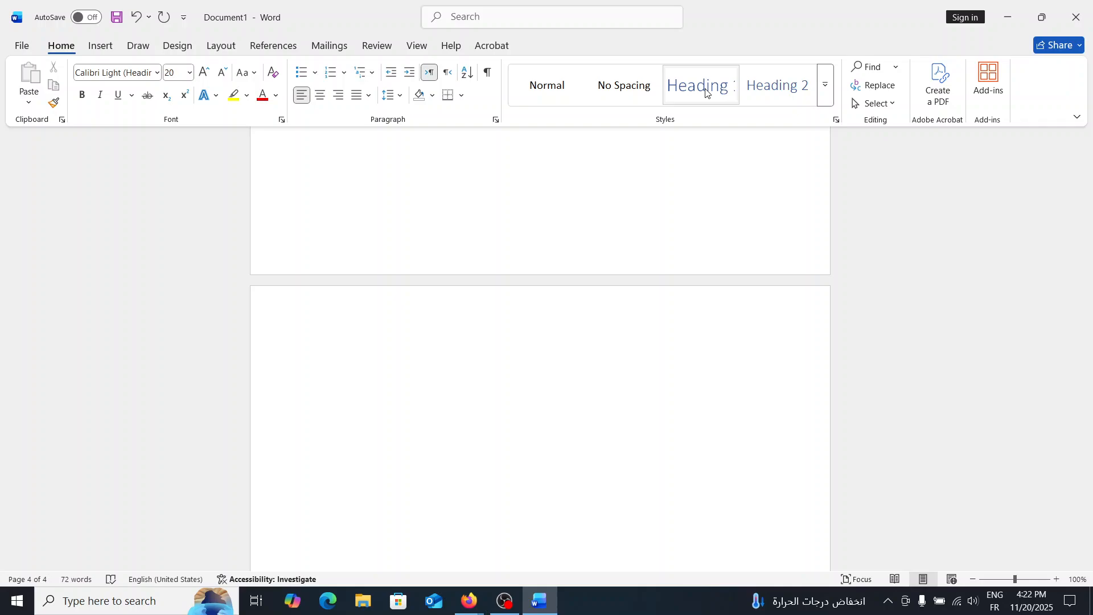
pyautogui.write('Chapter 3:')
# Add the 'Related studies:' subheading under Chapter 3 and start a new line.
pyautogui.click(830, 90)
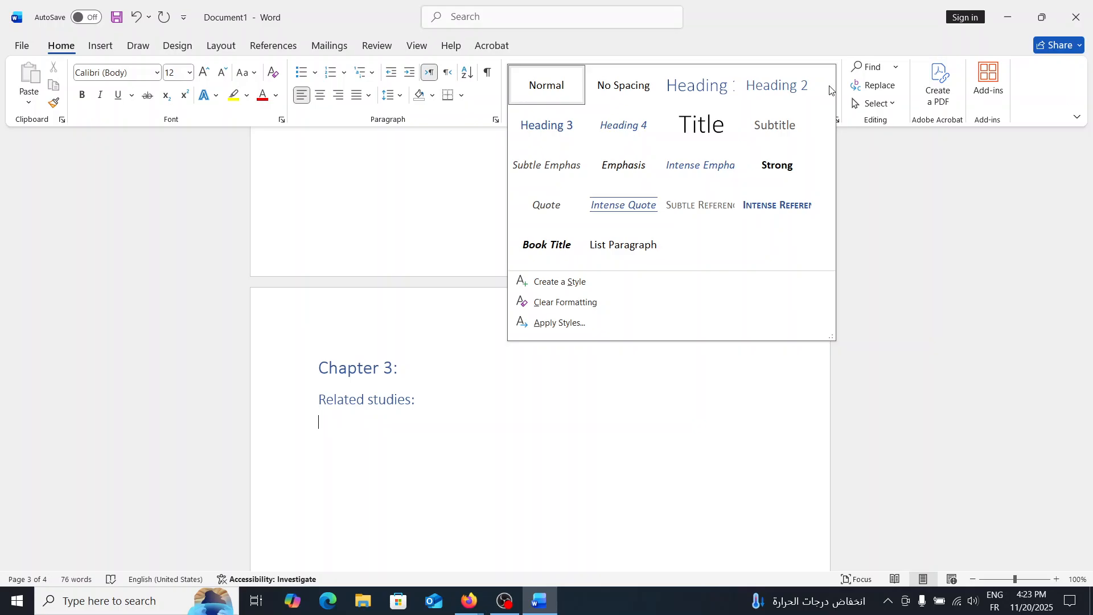
pyautogui.click(432, 402)
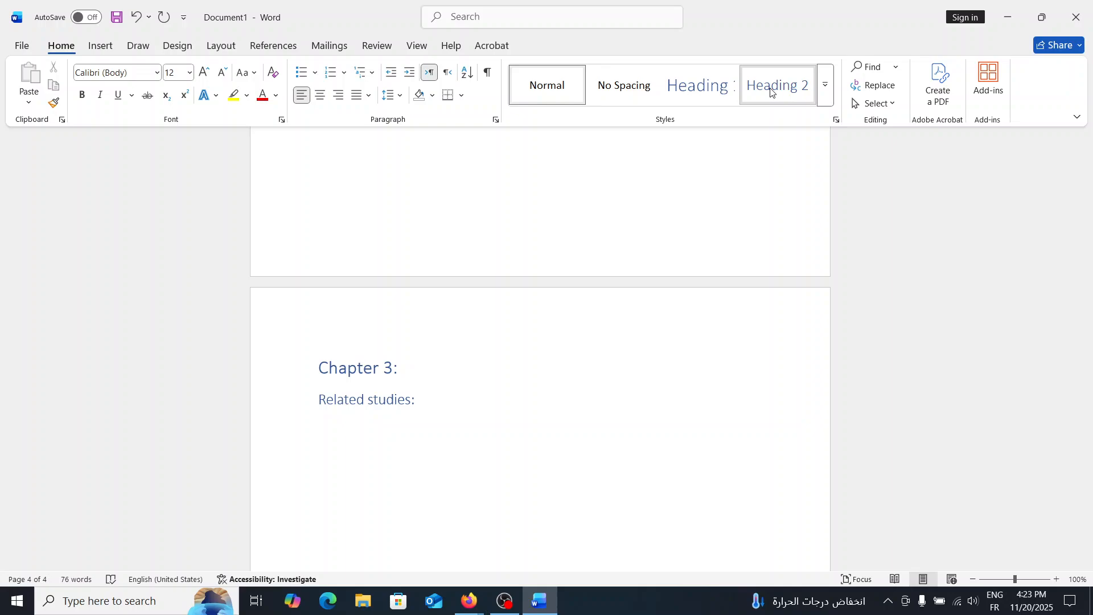
pyautogui.press('Return')
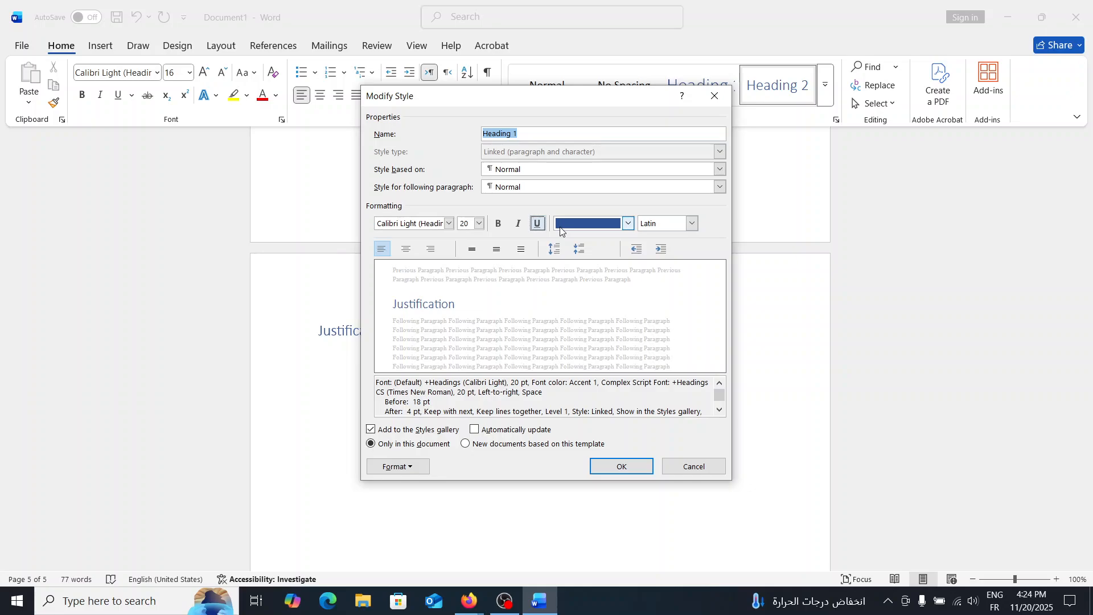
# Change the Heading 1 style's font colour to black and apply the modified style.
pyautogui.click(561, 228)
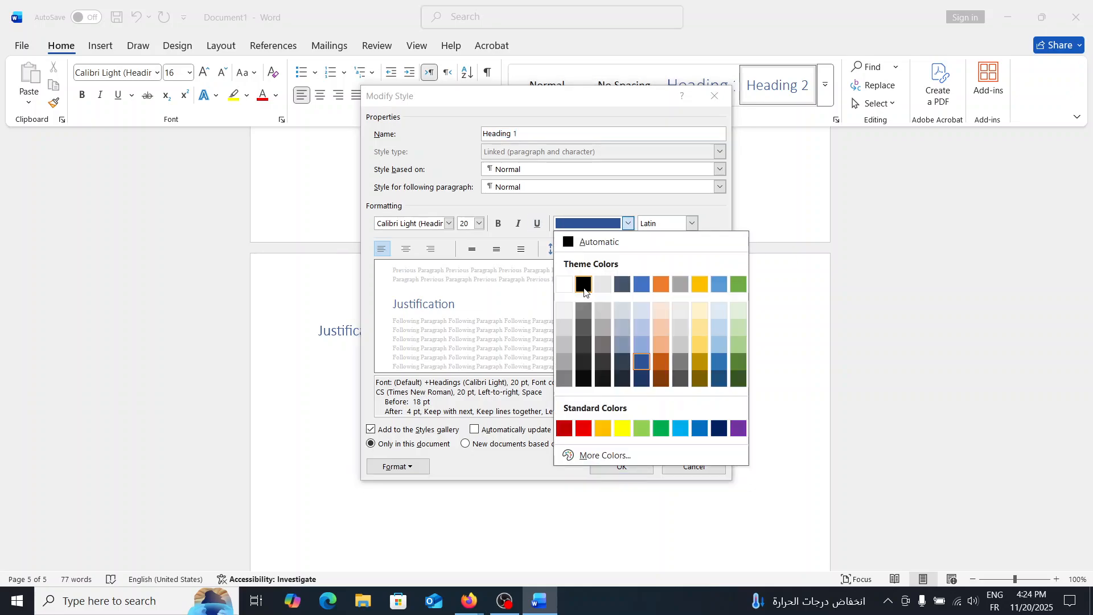
pyautogui.click(585, 290)
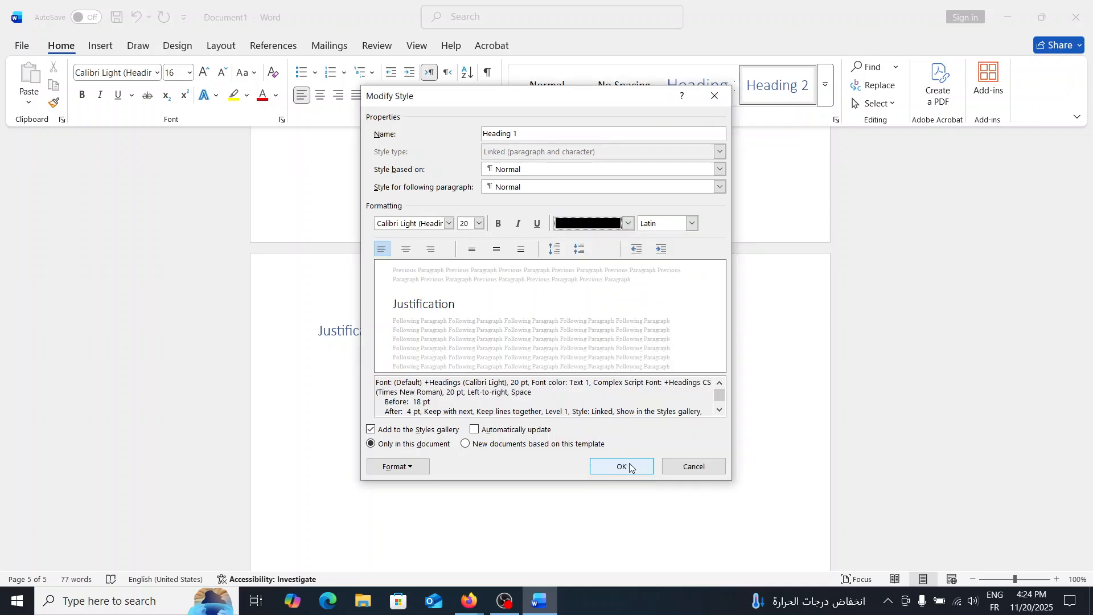
pyautogui.click(621, 466)
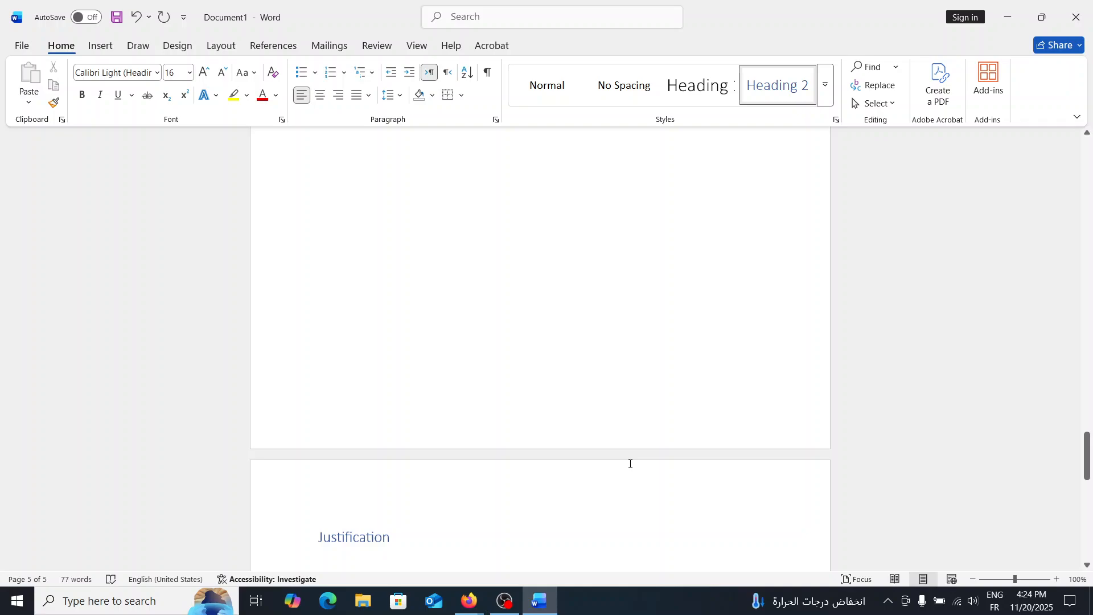
# Open the page footer showing the page number on page 3 and close header and footer editing.
pyautogui.scroll(8, 630, 463)
pyautogui.click(367, 454)
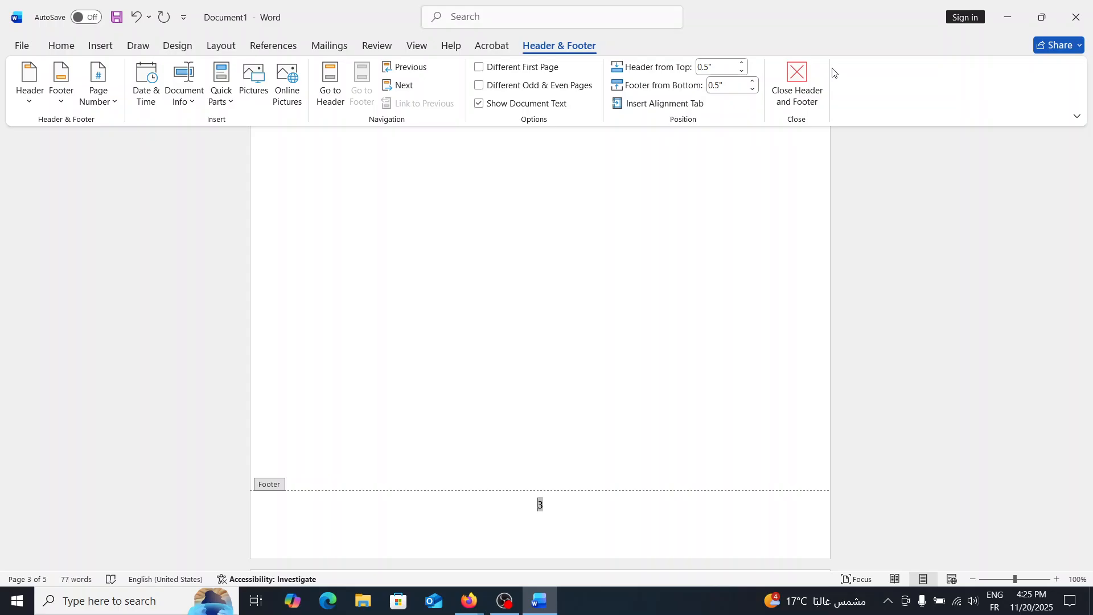
pyautogui.click(820, 85)
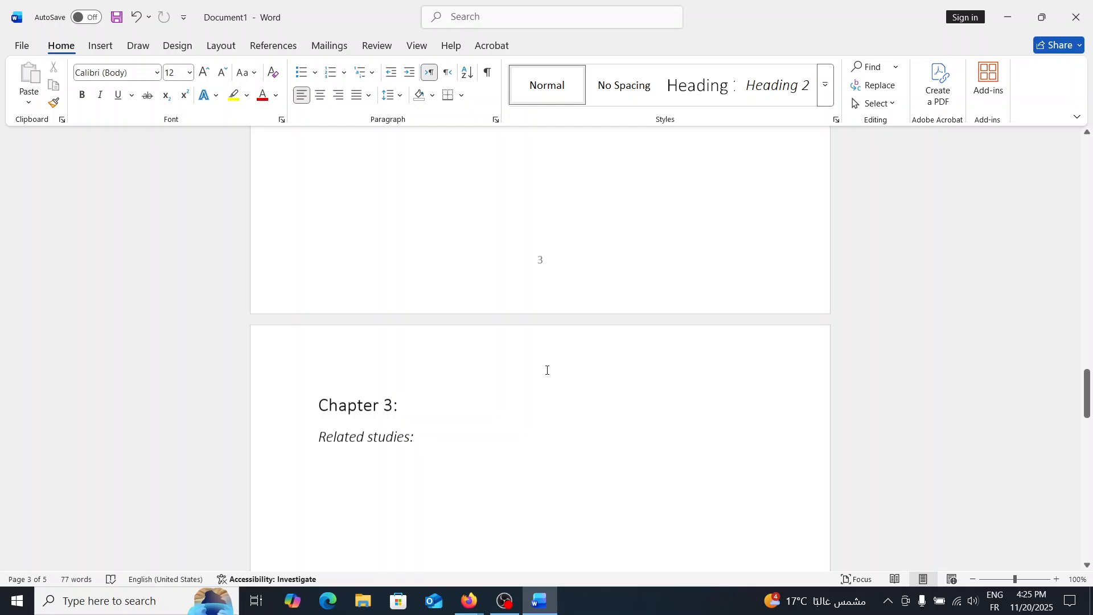
# Open the Custom Table of Contents dialog at the start of the blank first page.
pyautogui.click(548, 222)
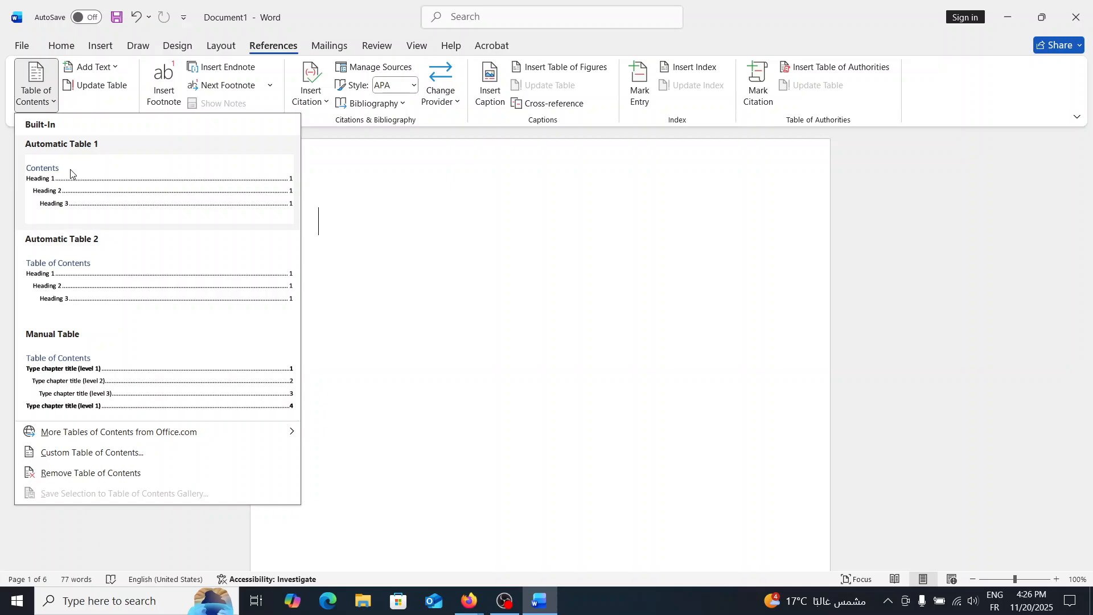
pyautogui.click(96, 454)
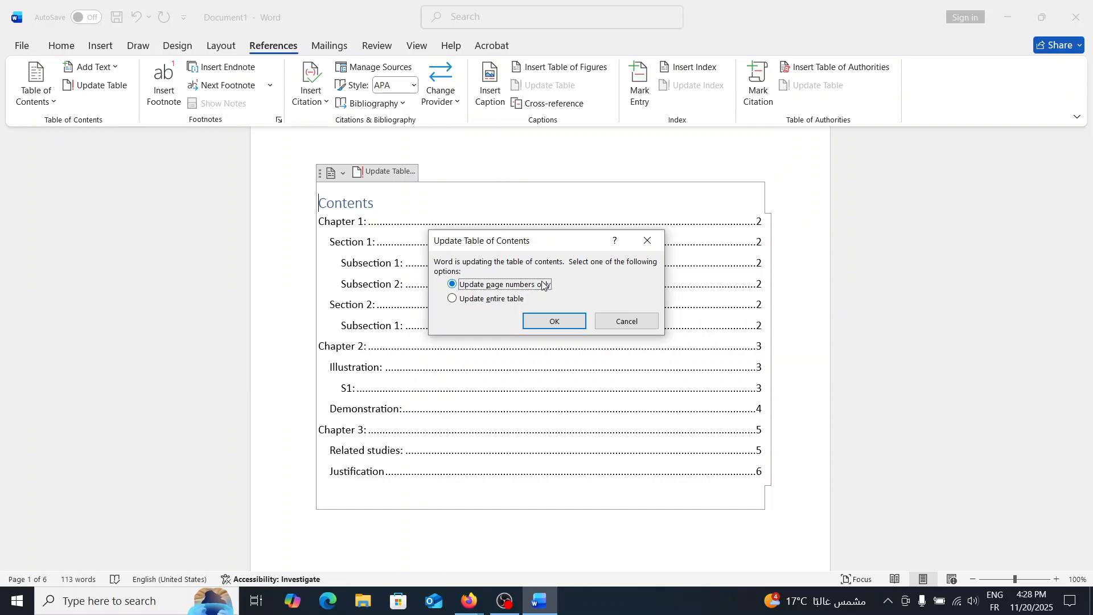
# Update only the page numbers of the table of contents.
pyautogui.click(554, 321)
pyautogui.scroll(-10, 640, 321)
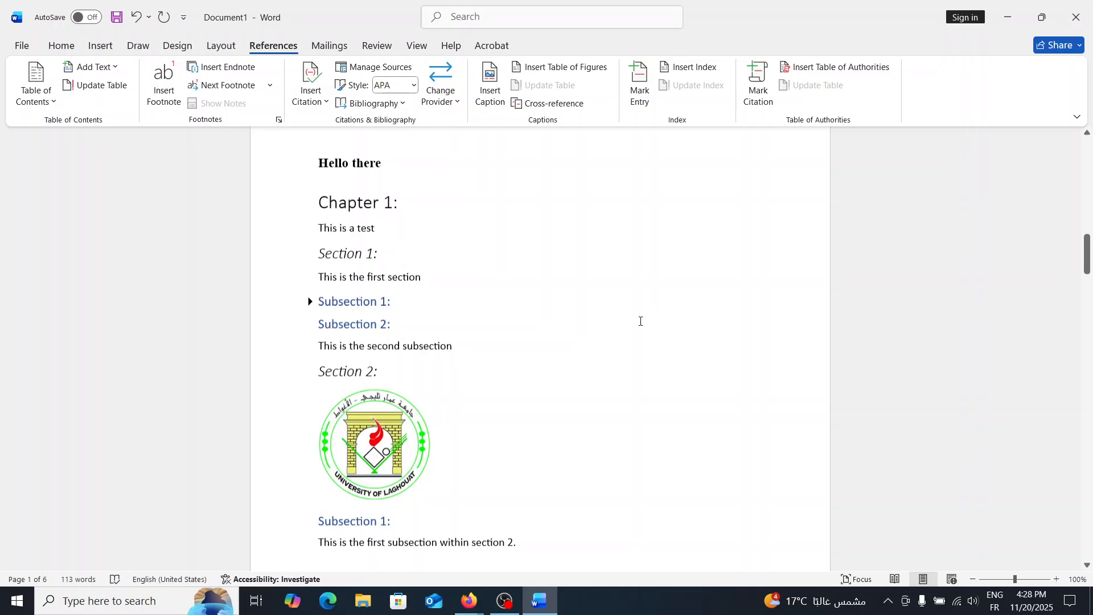
pyautogui.scroll(-20, 641, 321)
pyautogui.click(492, 276)
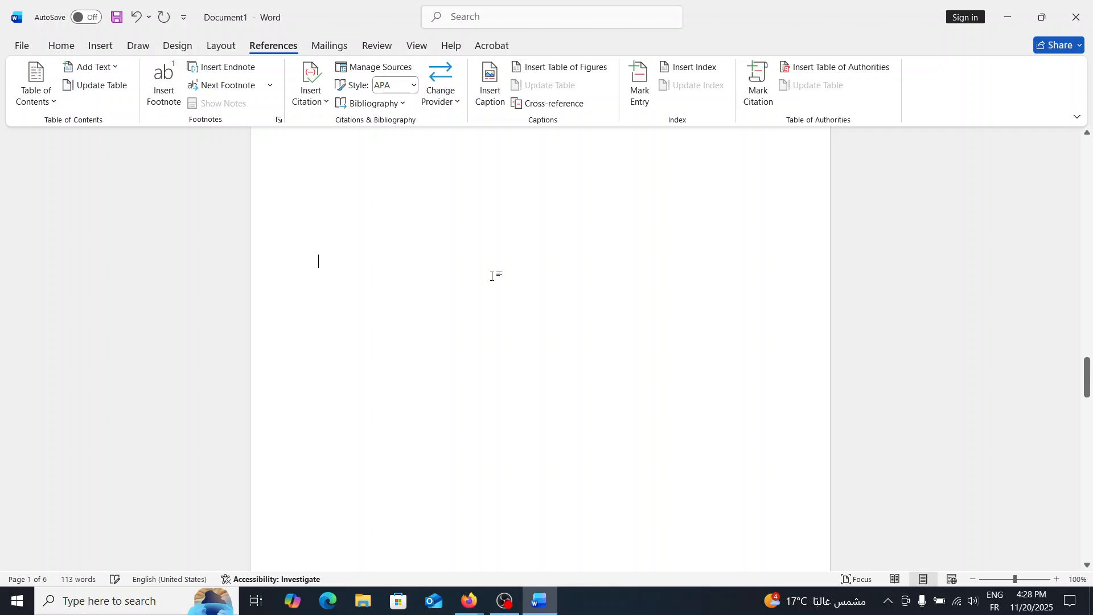
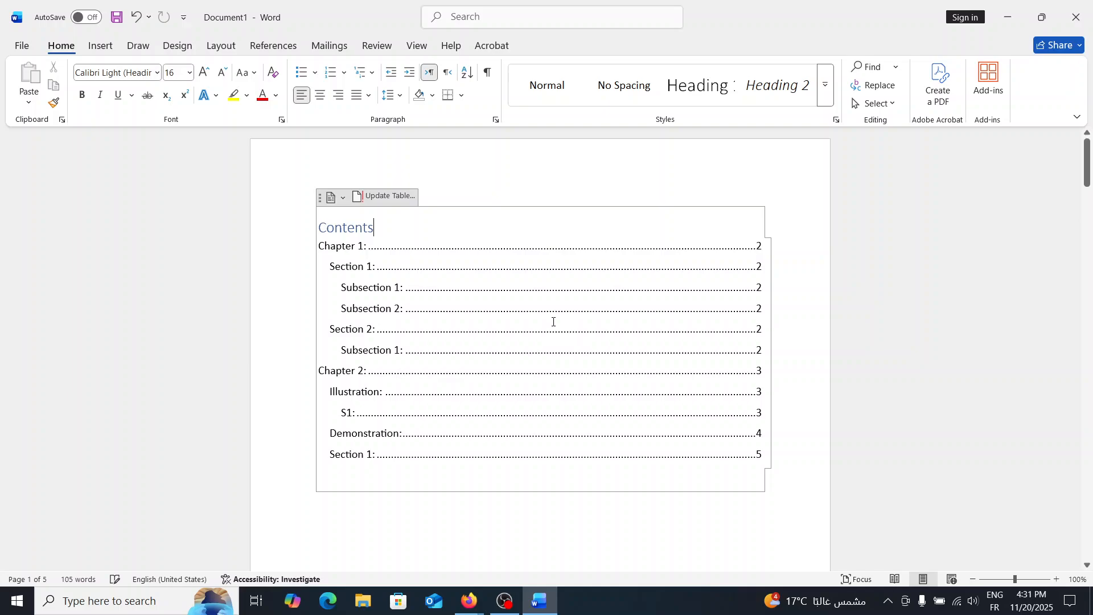
# Add a Chapter 4 heading in Heading 1 style at the top of the document's last page.
pyautogui.hotkey('ctrl', 'End')
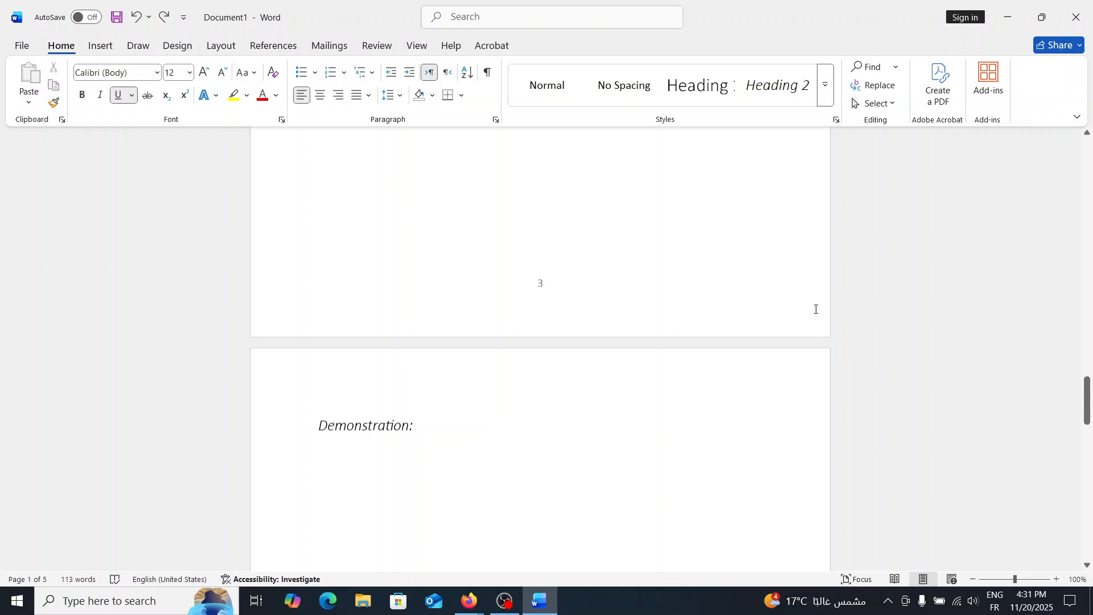
pyautogui.scroll(-15, 865, 305)
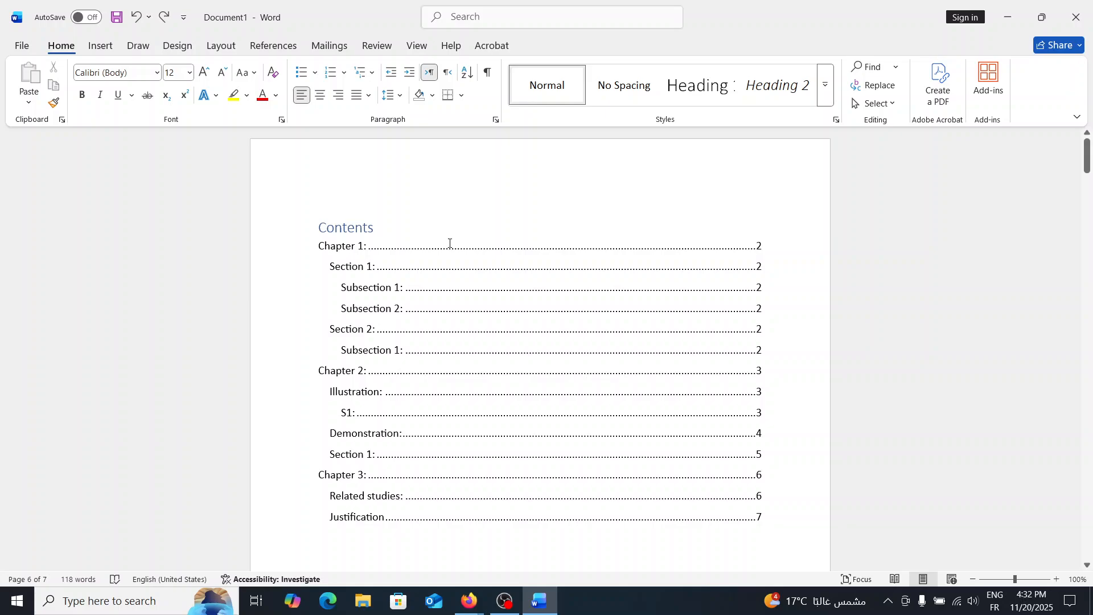
pyautogui.click(100, 46)
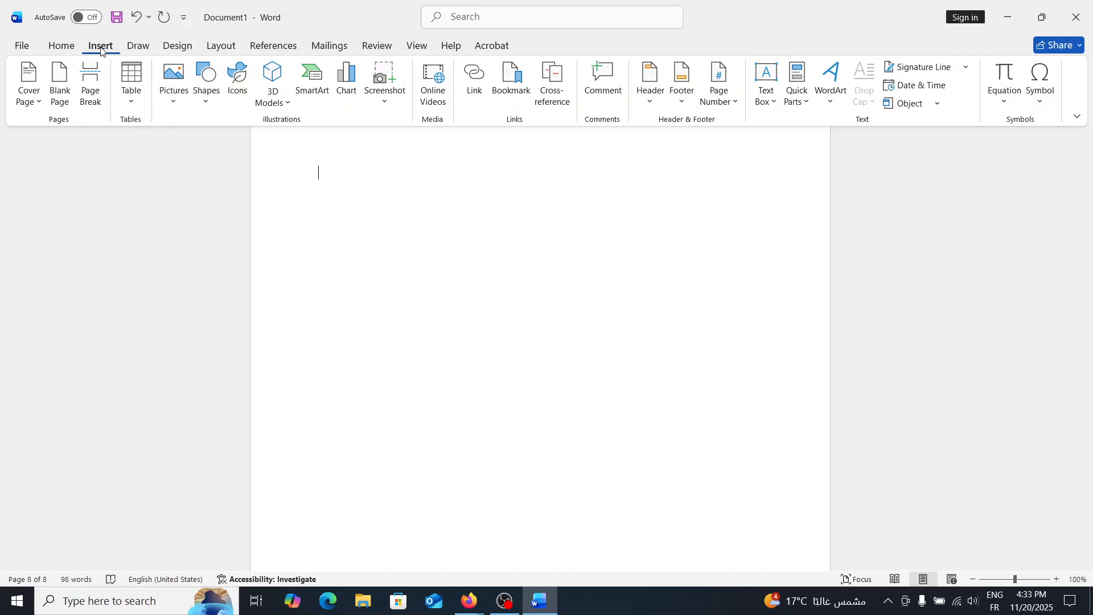
pyautogui.click(62, 46)
pyautogui.write('Chapter 4')
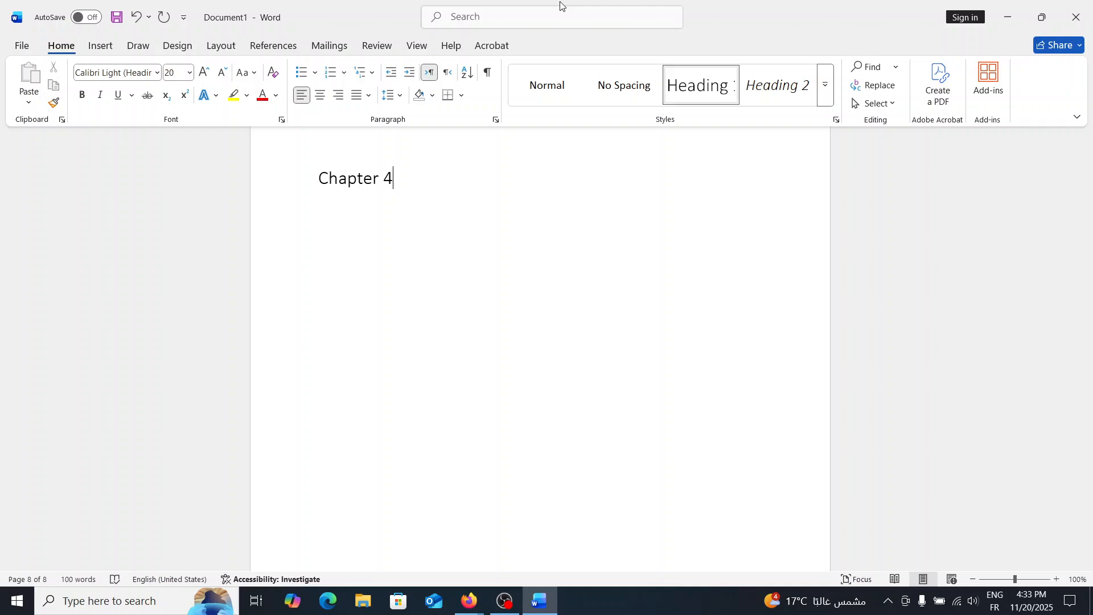
pyautogui.press('Return')
pyautogui.scroll(-5, 525, 288)
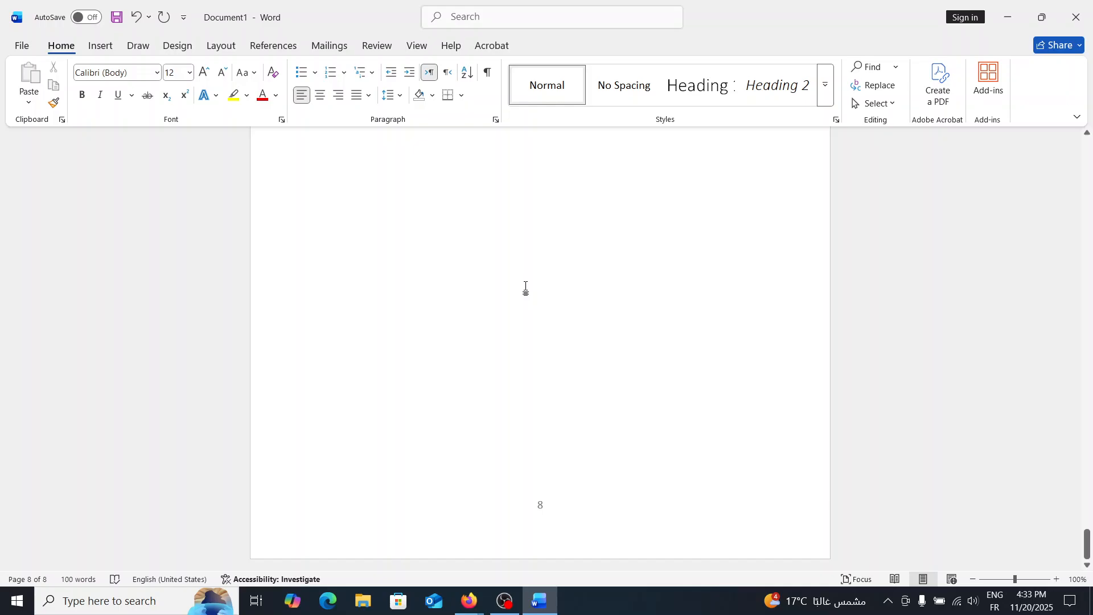
pyautogui.hotkey('ctrl', 'Home')
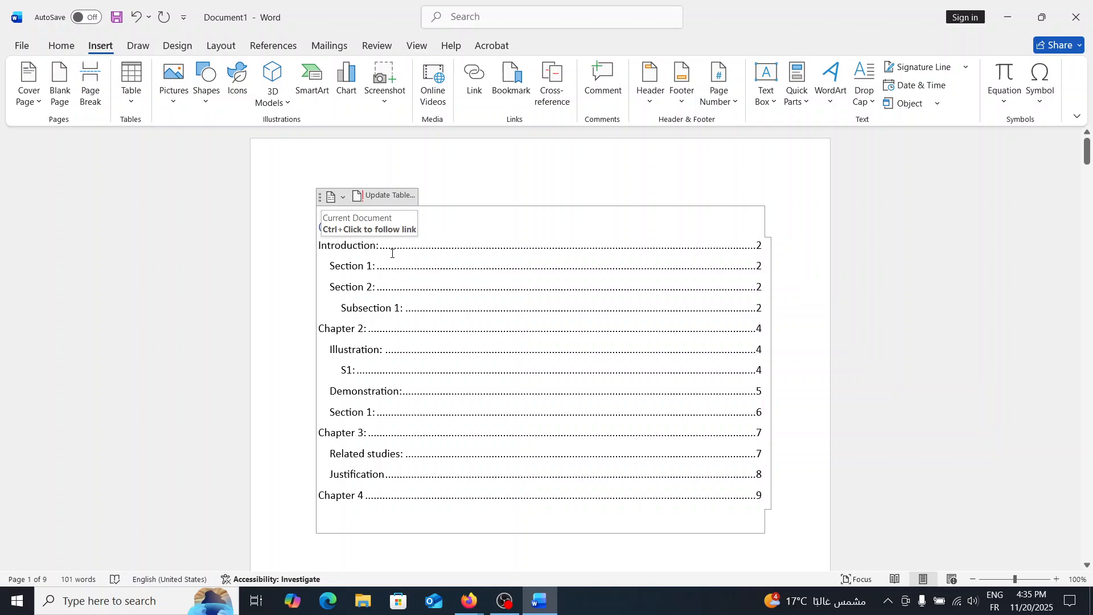
# Open the Custom Table of Contents dialog on the blank first page.
pyautogui.hotkey('alt', 'Tab')
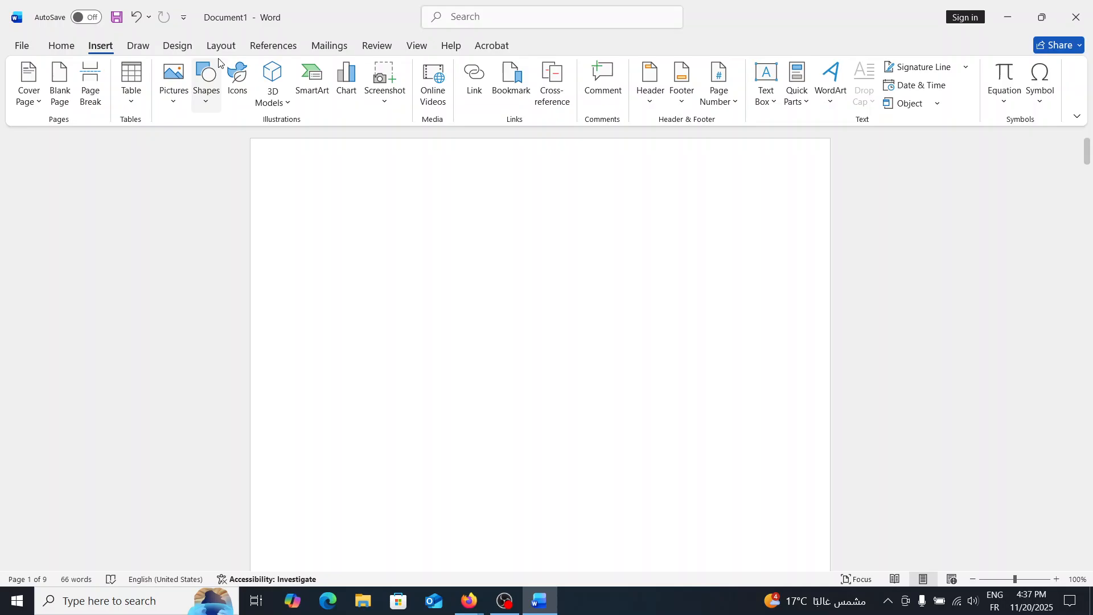
pyautogui.click(274, 45)
pyautogui.click(36, 85)
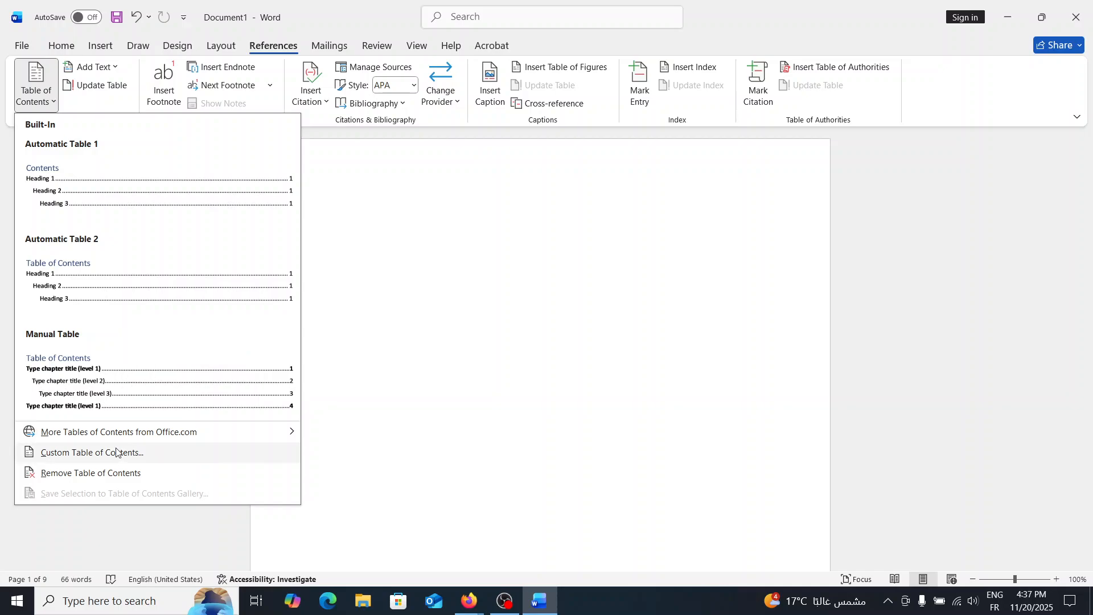
pyautogui.click(106, 453)
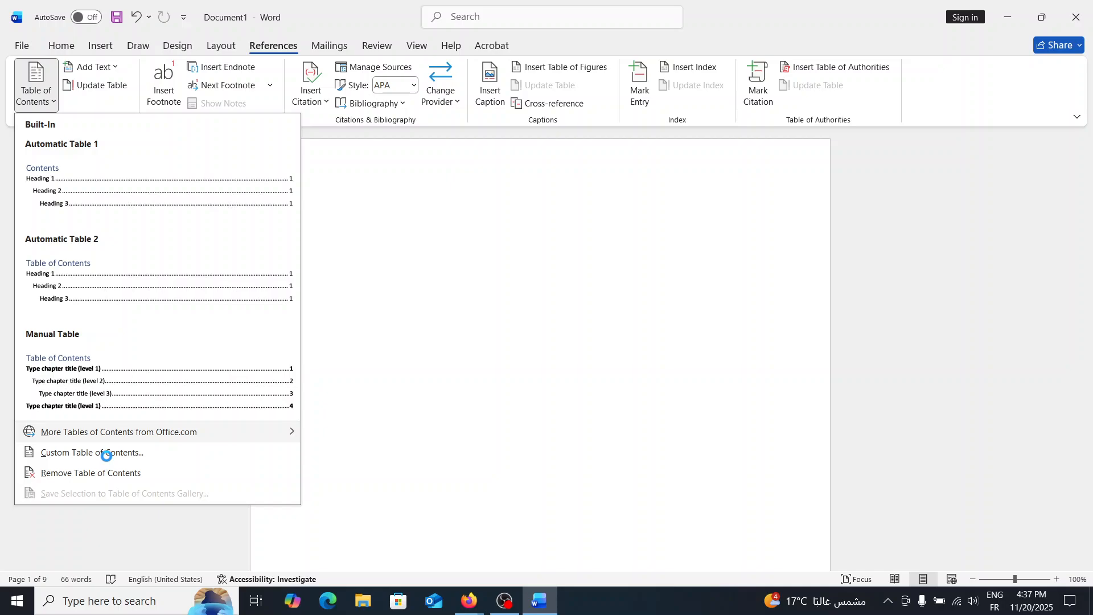
pyautogui.click(499, 353)
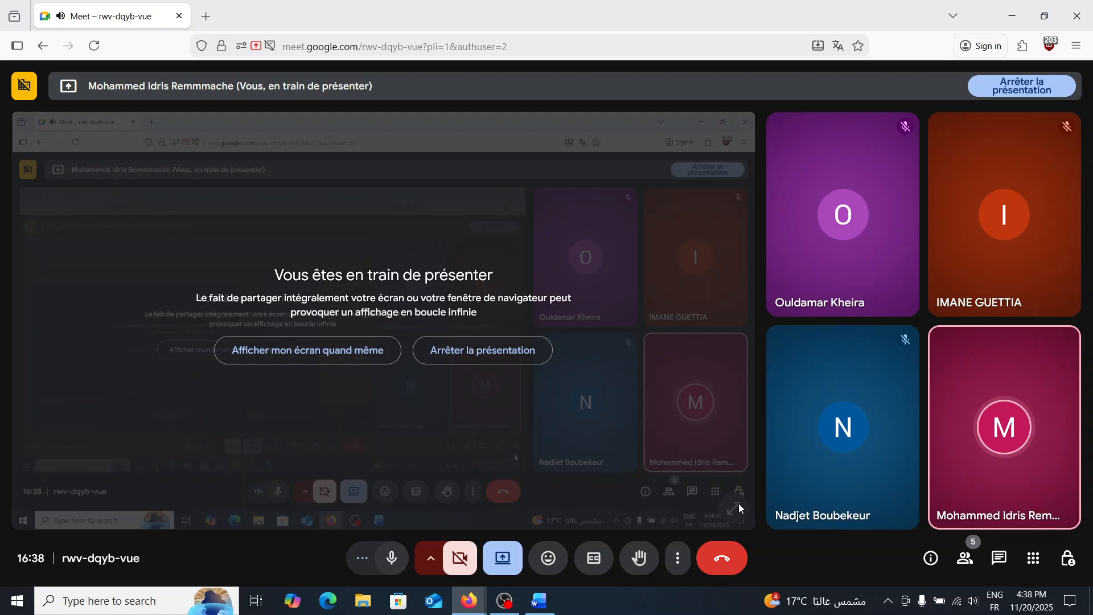
pyautogui.moveTo(558, 601)
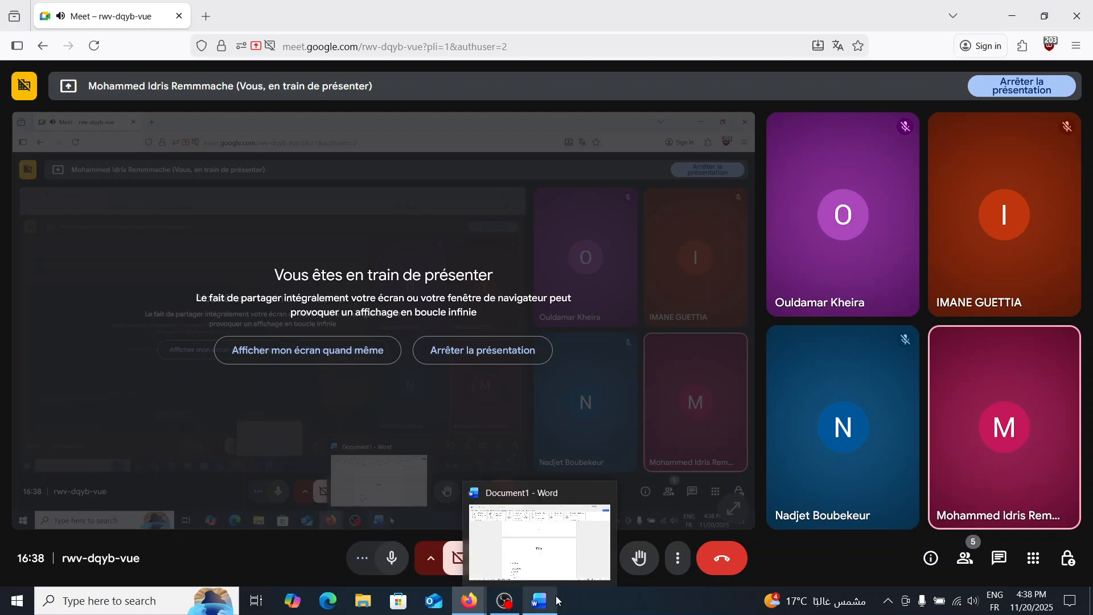